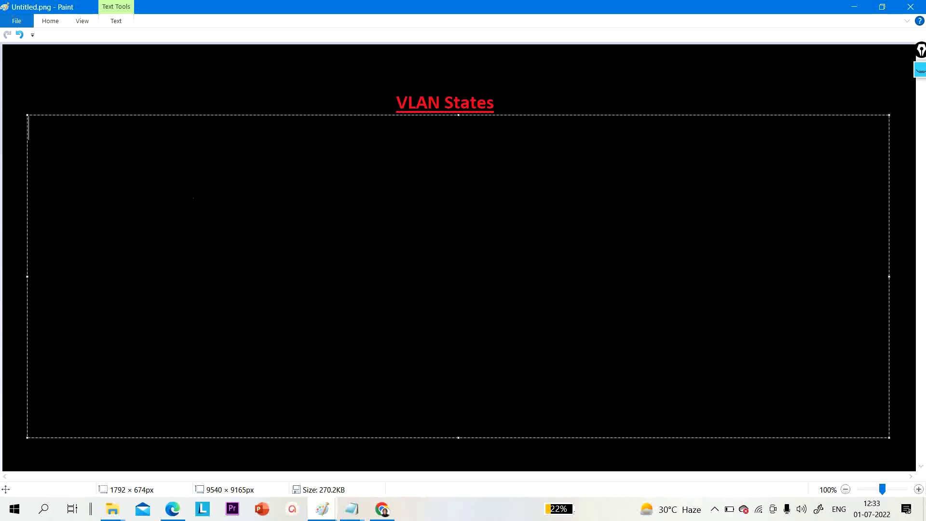
# Step: Type 'Active:' followed by 'Vlan is present in vlan database and in working state'
pyautogui.write('Active: ')
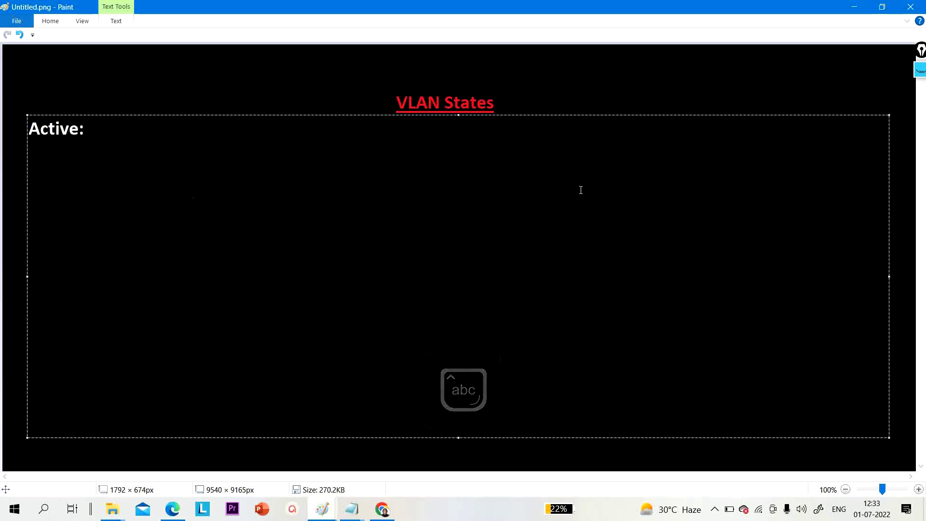
pyautogui.write('Vlan ')
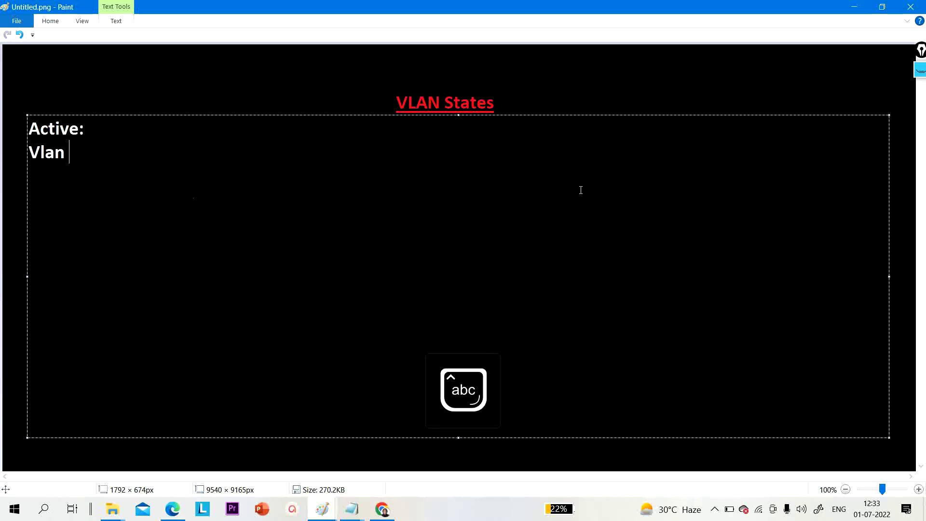
pyautogui.write('is presem')
pyautogui.press('BackSpace')
pyautogui.write('nt in')
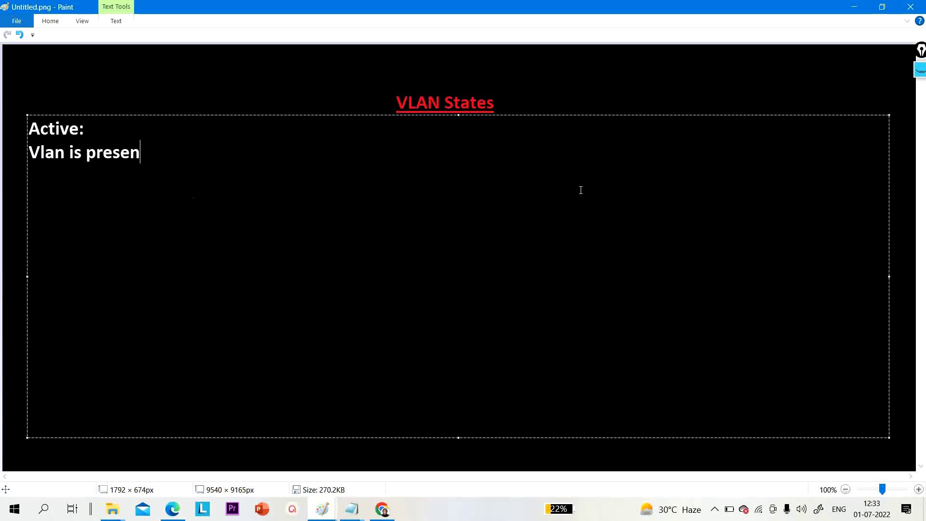
pyautogui.write(' vlan data')
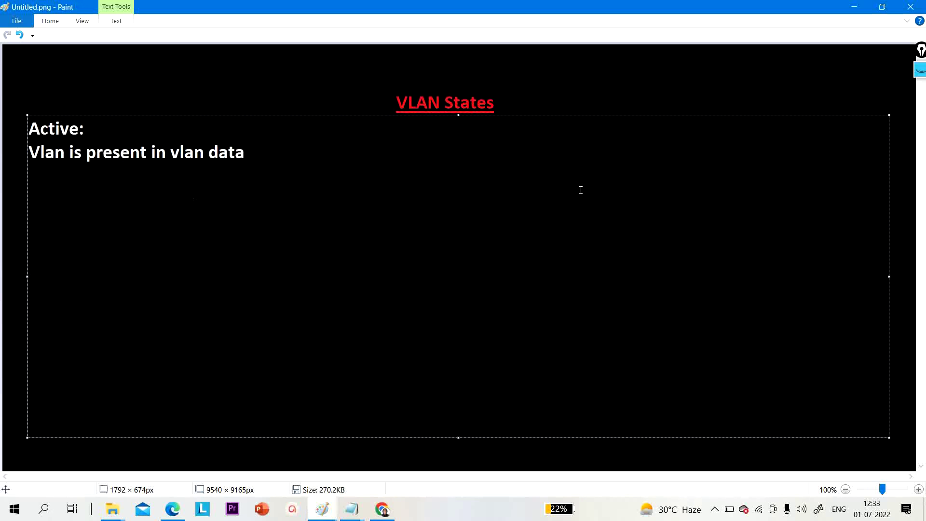
pyautogui.write('base and')
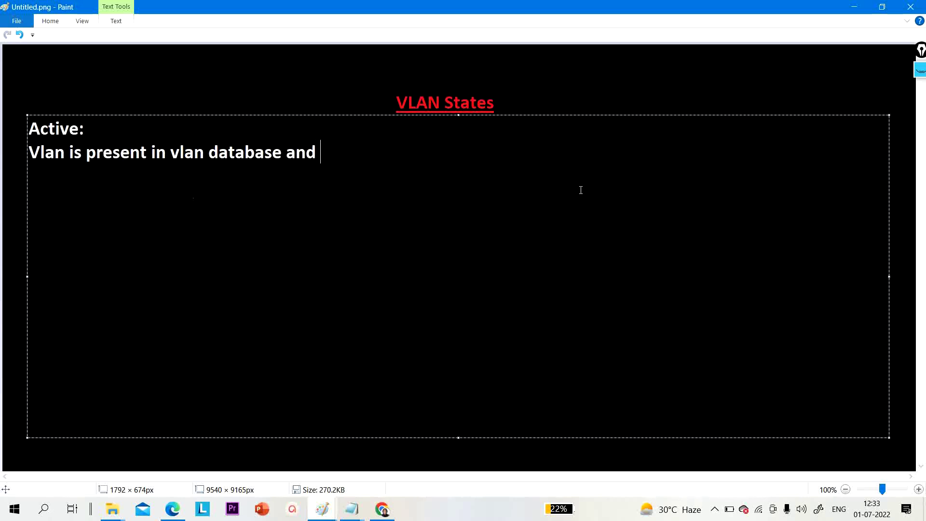
pyautogui.write(' in')
pyautogui.write(' work')
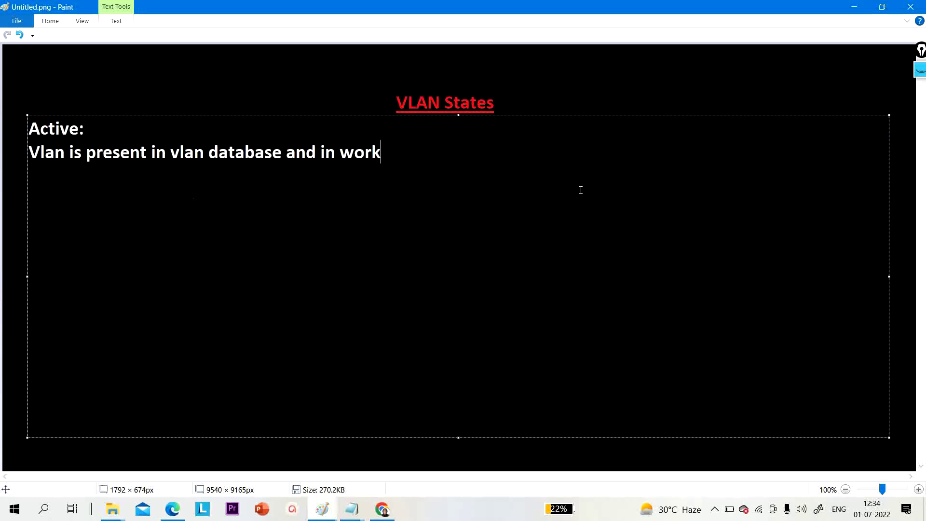
pyautogui.write('ing state.')
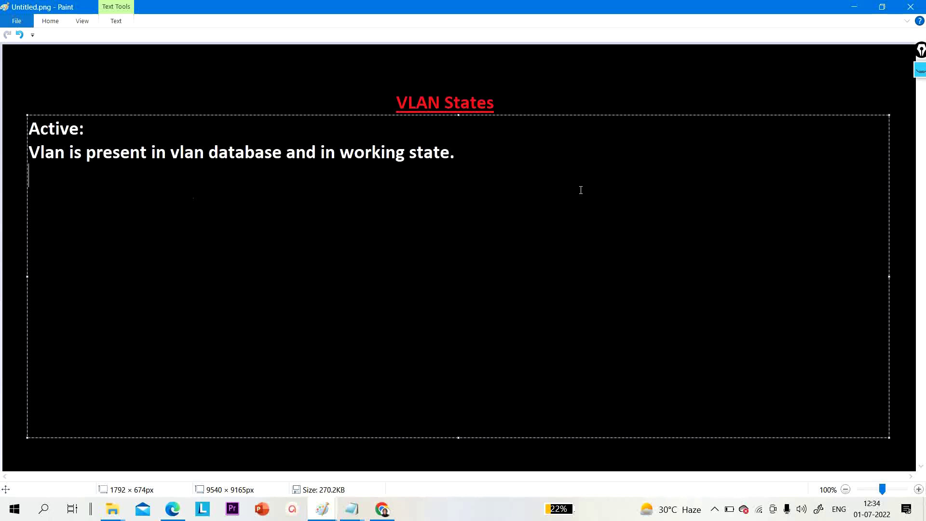
# Step: Add 'Inactive:' with the definition 'Vlan is not present in vlan database'
pyautogui.press('capslock')
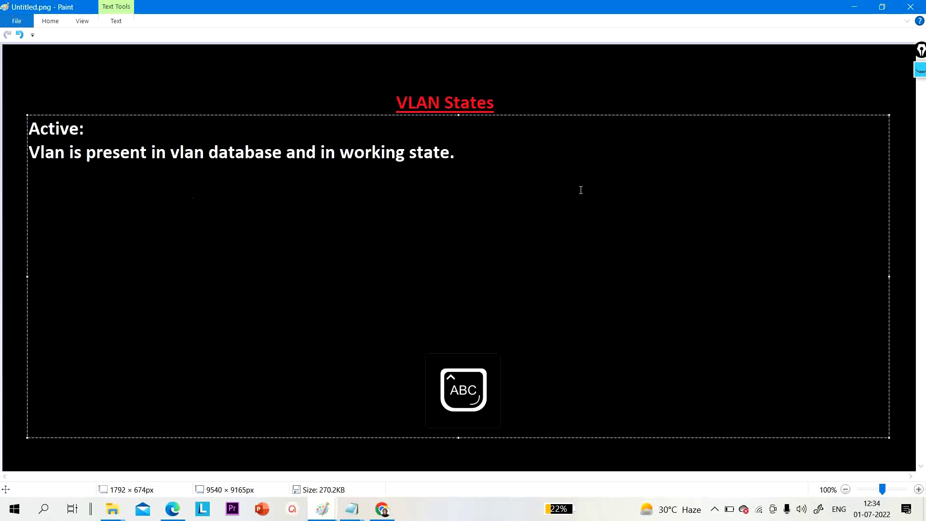
pyautogui.write('I')
pyautogui.press('capslock')
pyautogui.write('nac')
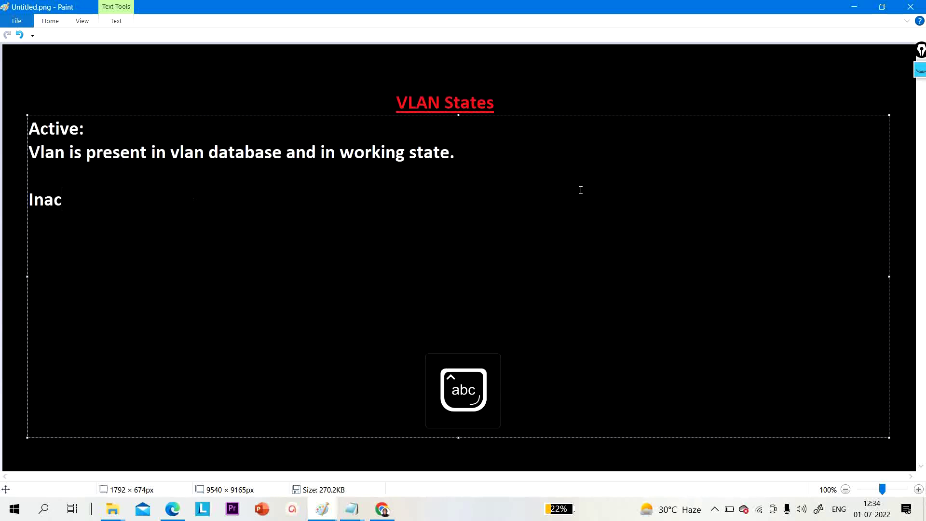
pyautogui.write('tive:')
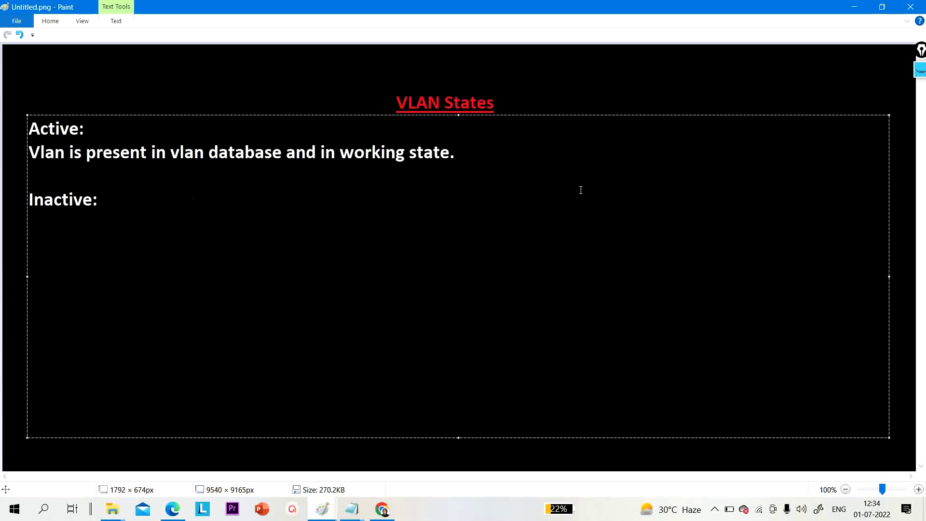
pyautogui.press('capslock')
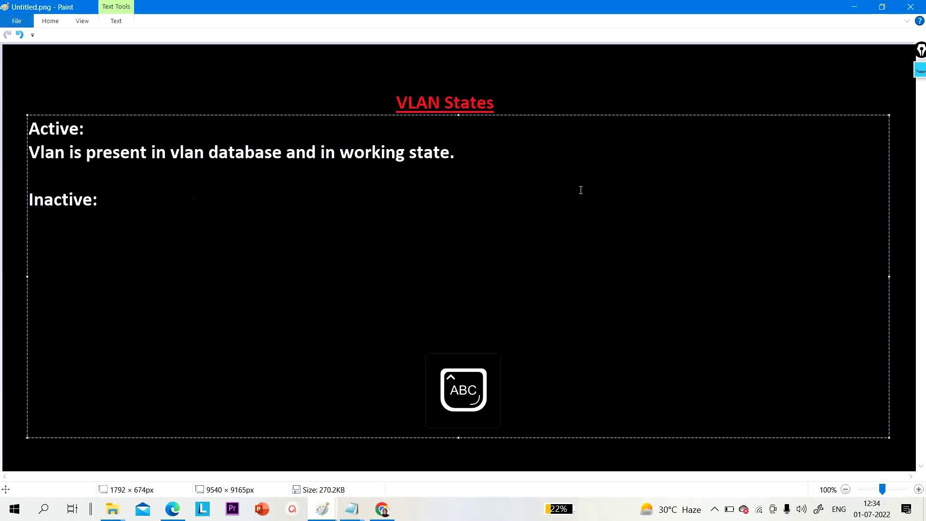
pyautogui.write('V')
pyautogui.press('capslock')
pyautogui.write('lan is ')
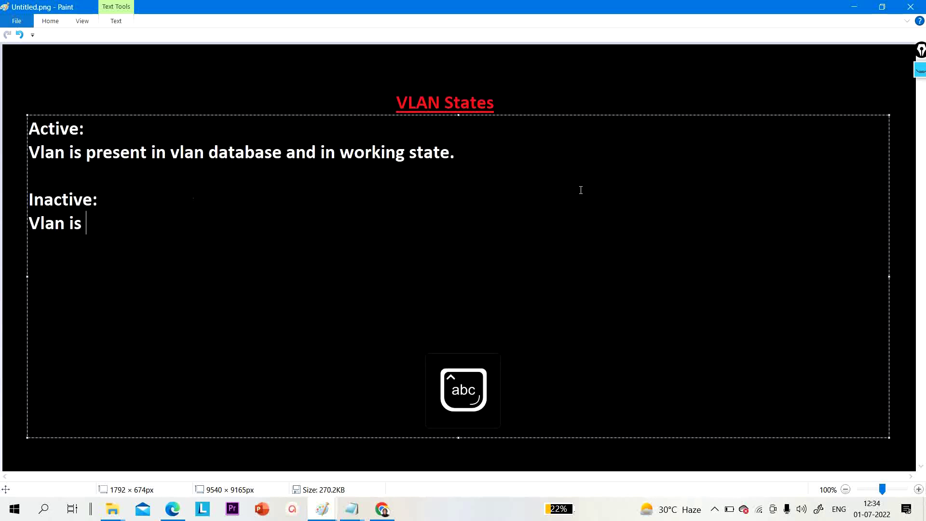
pyautogui.write('not pre')
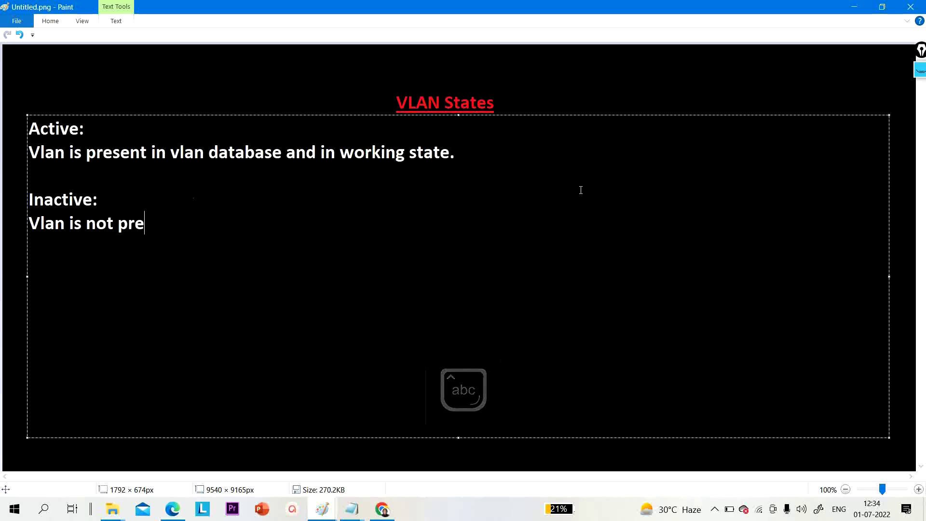
pyautogui.write('sent in ')
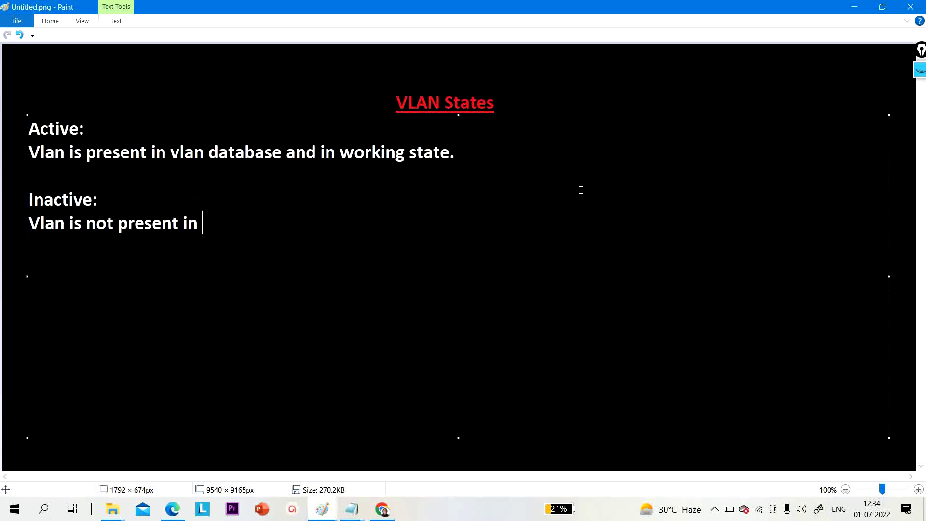
pyautogui.write('vlan database.')
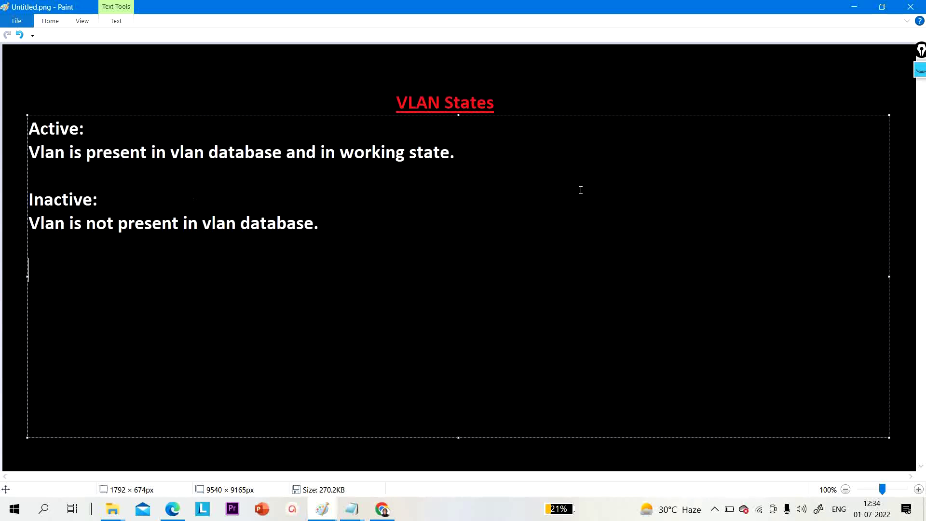
# Step: Add 'Suspend:' and begin 'Vlan is present in vlan database but not in working state'
pyautogui.press('capslock')
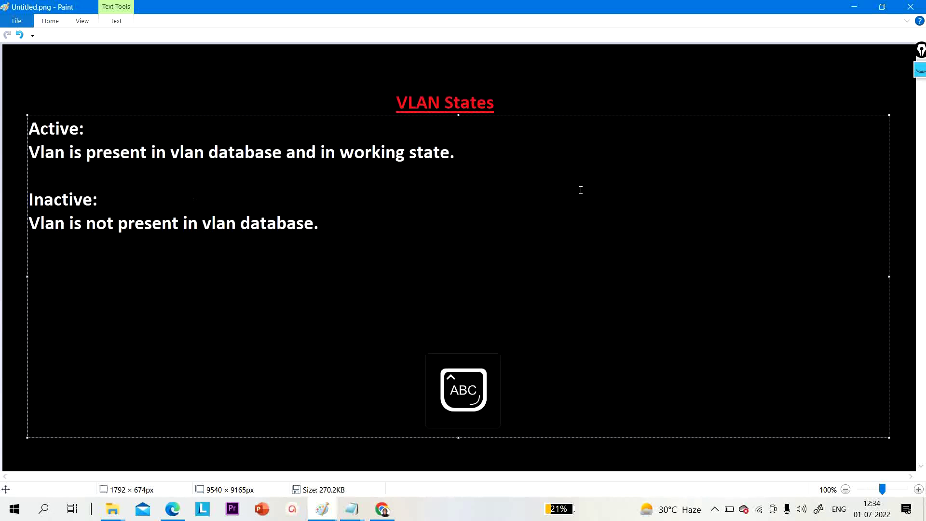
pyautogui.write('S')
pyautogui.press('capslock')
pyautogui.write('uspen')
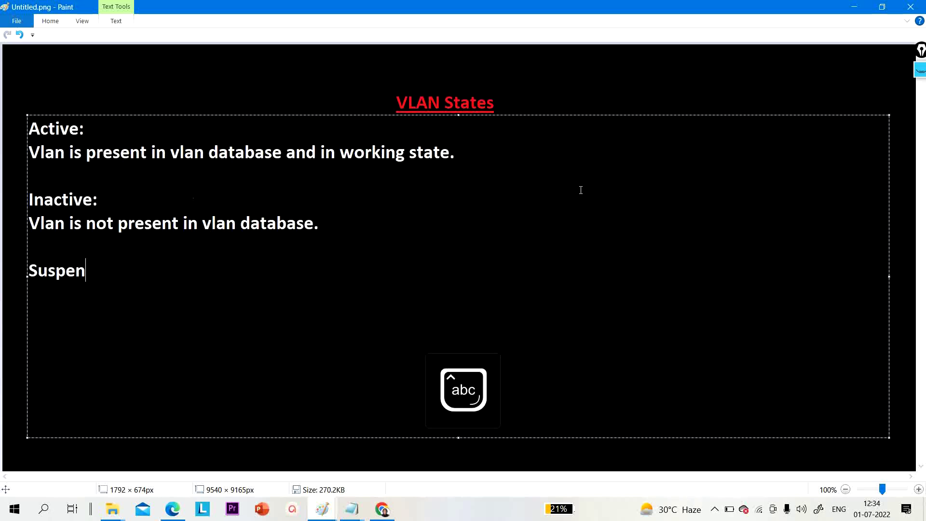
pyautogui.write('d:')
pyautogui.press('Return')
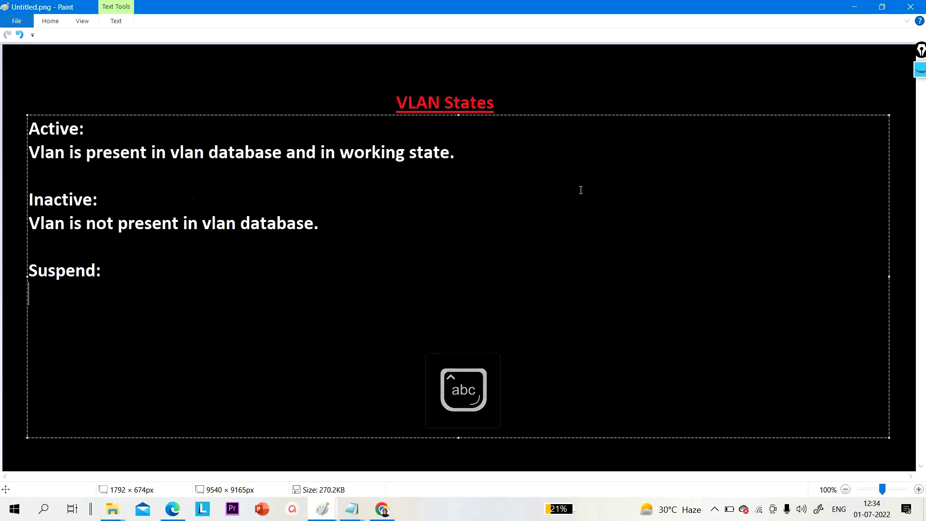
pyautogui.press('capslock')
pyautogui.write('V')
pyautogui.press('capslock')
pyautogui.write('lan ')
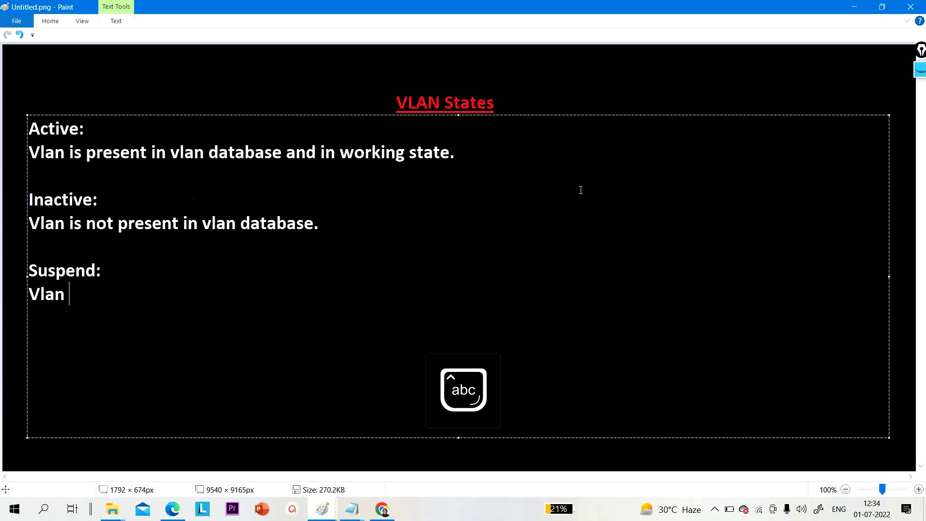
pyautogui.write('is presen')
pyautogui.press('BackSpace')
pyautogui.write('sent ')
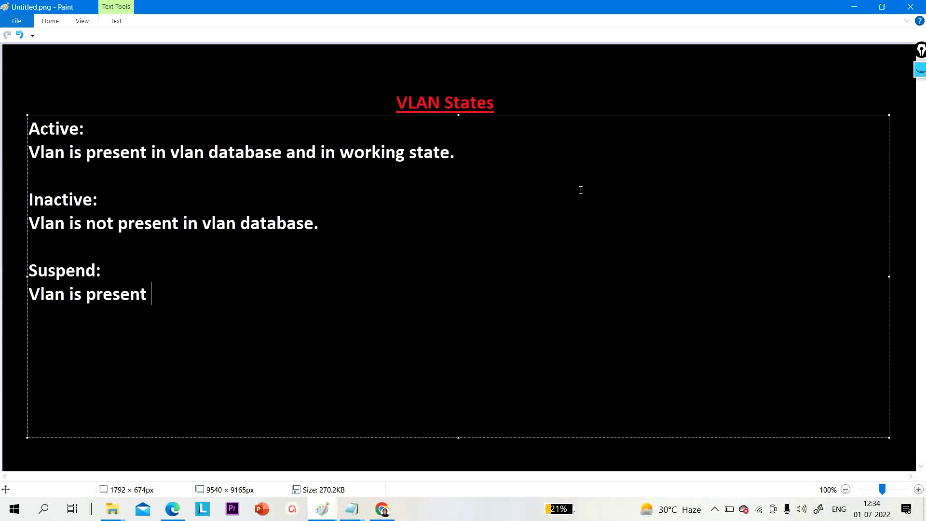
pyautogui.write('in vlan ')
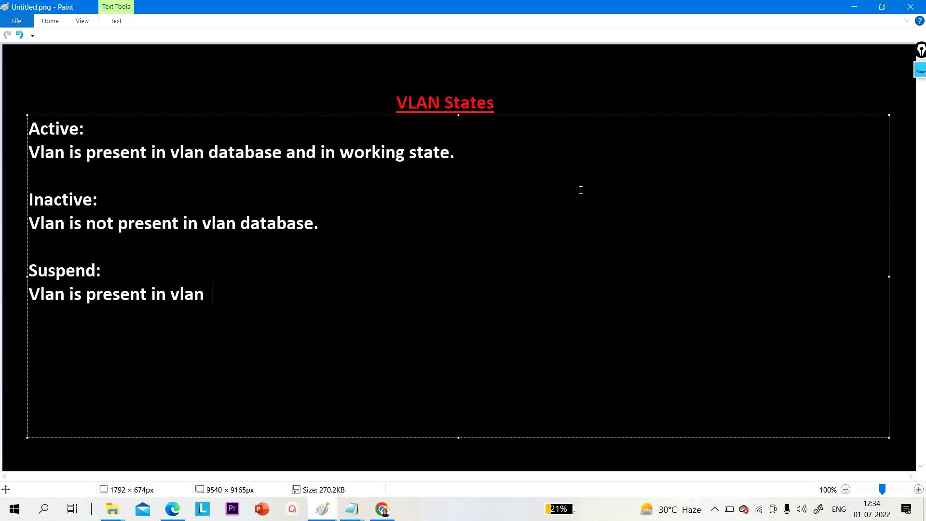
pyautogui.write(' databse but')
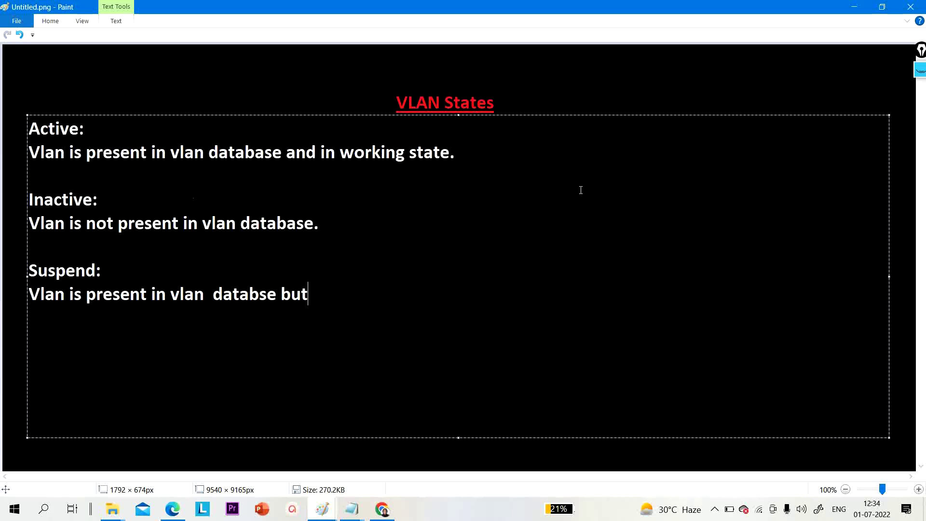
pyautogui.write(' not in working ')
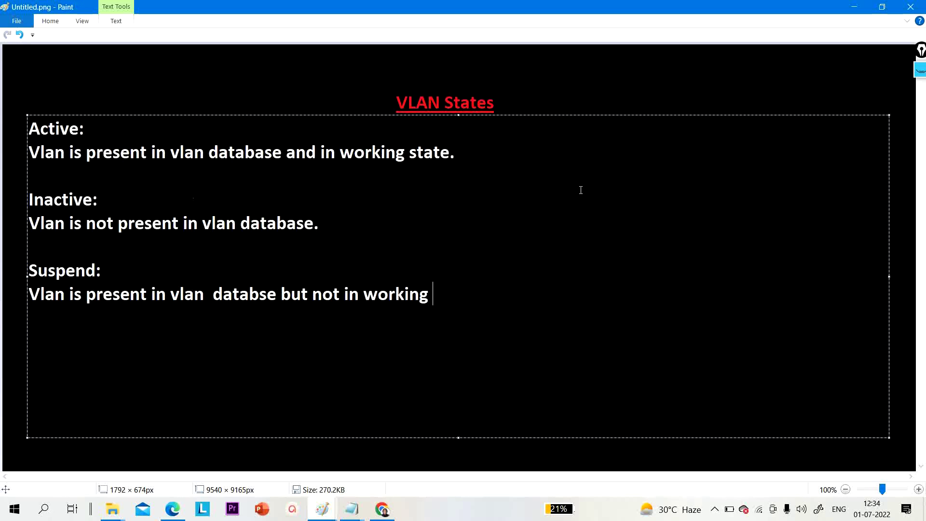
pyautogui.write('state i')
# Step: Add 'Shutdown: vlan is present in vlan database but not in working state'
pyautogui.press('capslock')
pyautogui.write('S')
pyautogui.press('capslock')
pyautogui.write('hu')
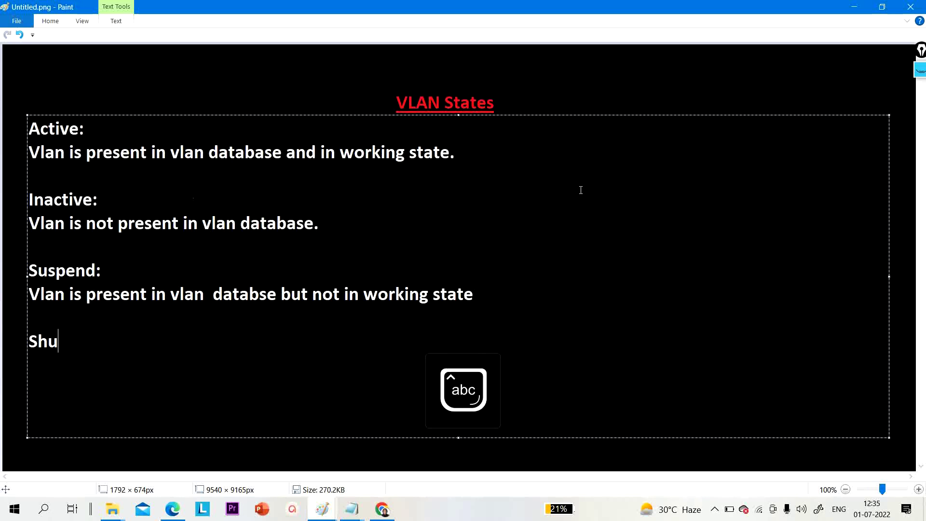
pyautogui.write('tdown: ')
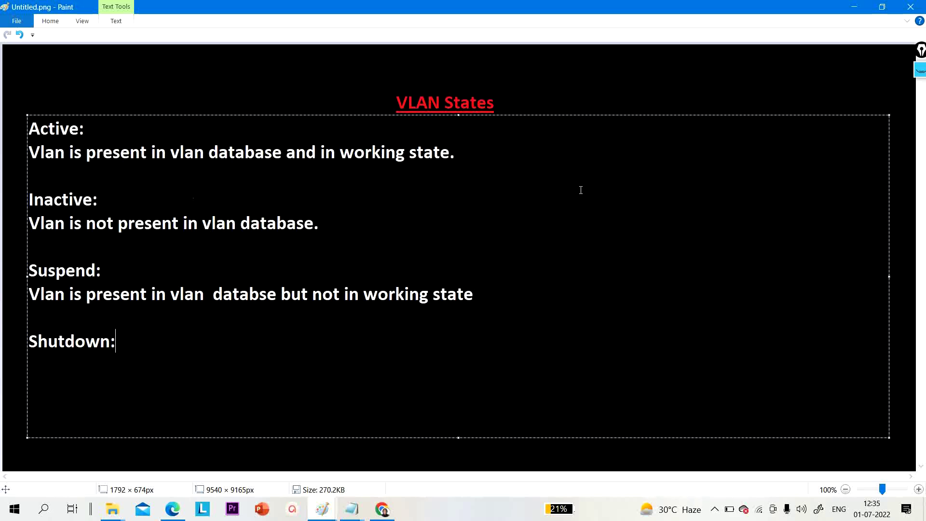
pyautogui.write('vlan is p')
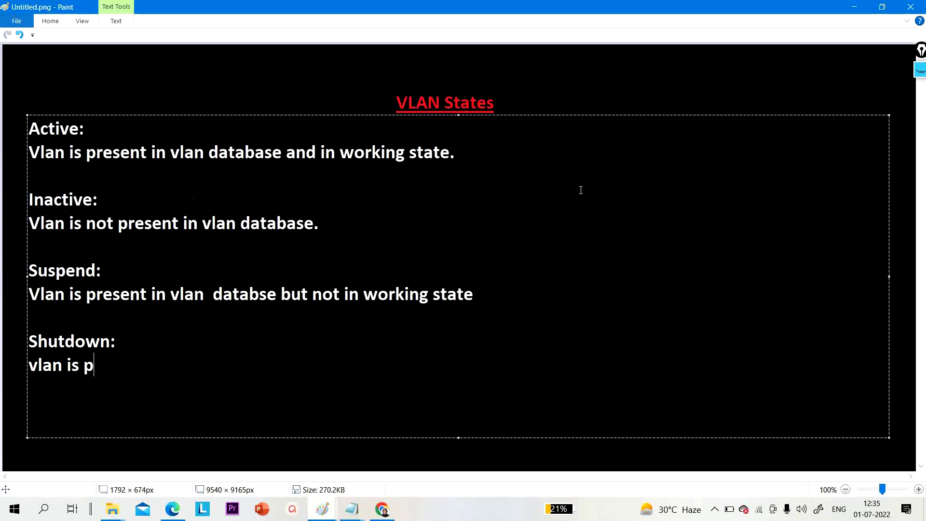
pyautogui.write('resent ')
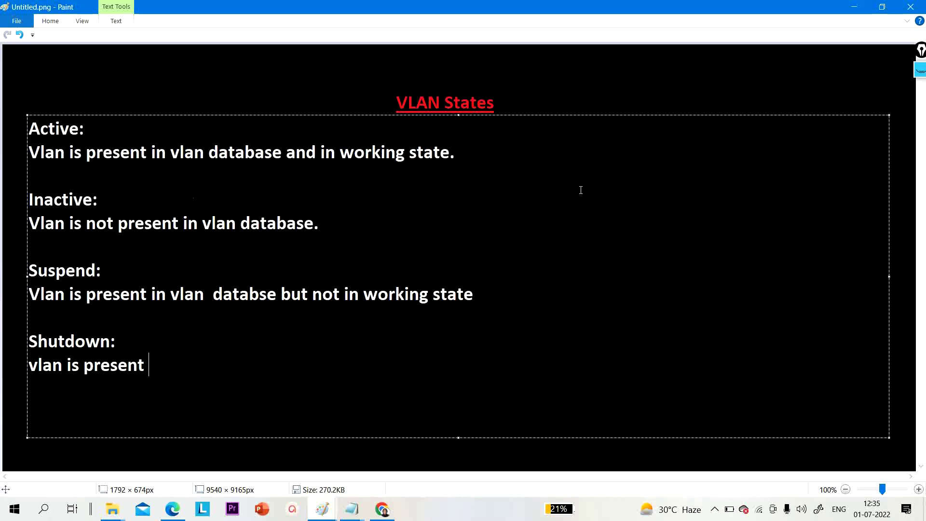
pyautogui.write('in vlan')
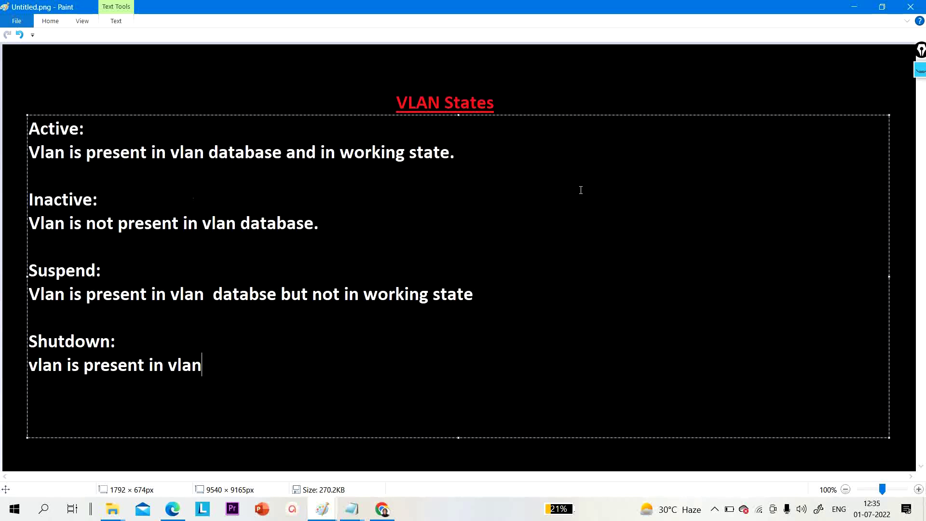
pyautogui.write(' databa')
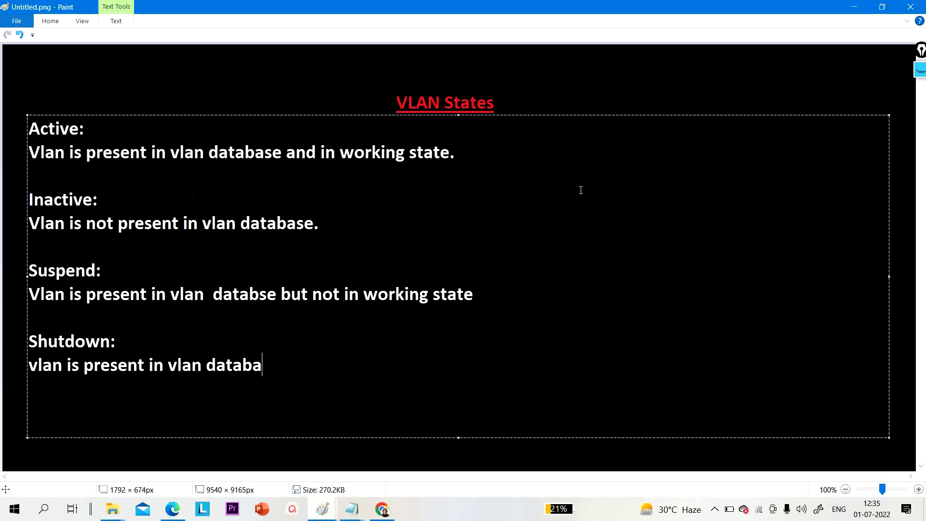
pyautogui.write('se but not')
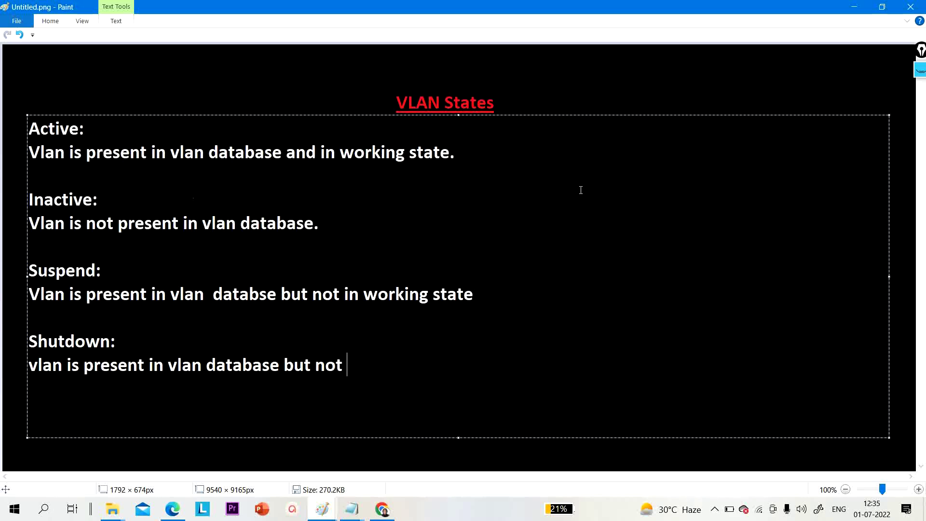
pyautogui.write(' in wor')
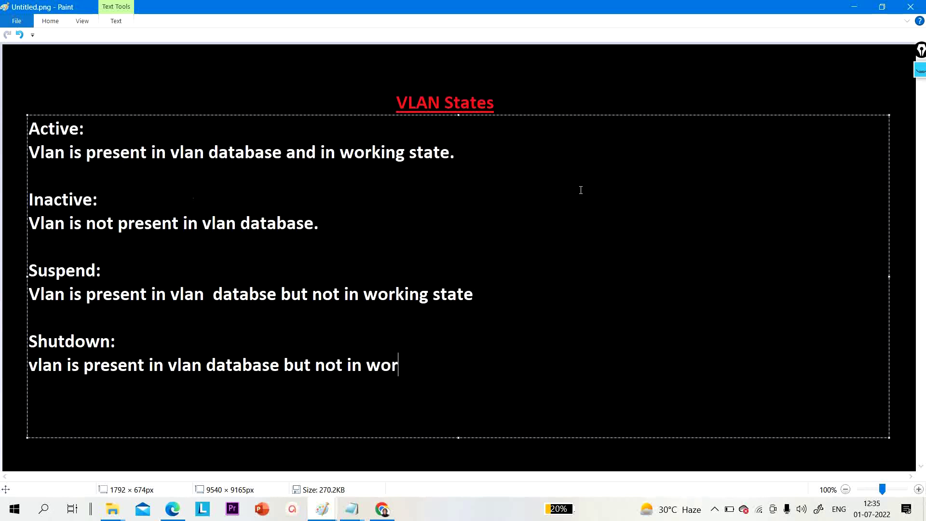
pyautogui.write('king stra')
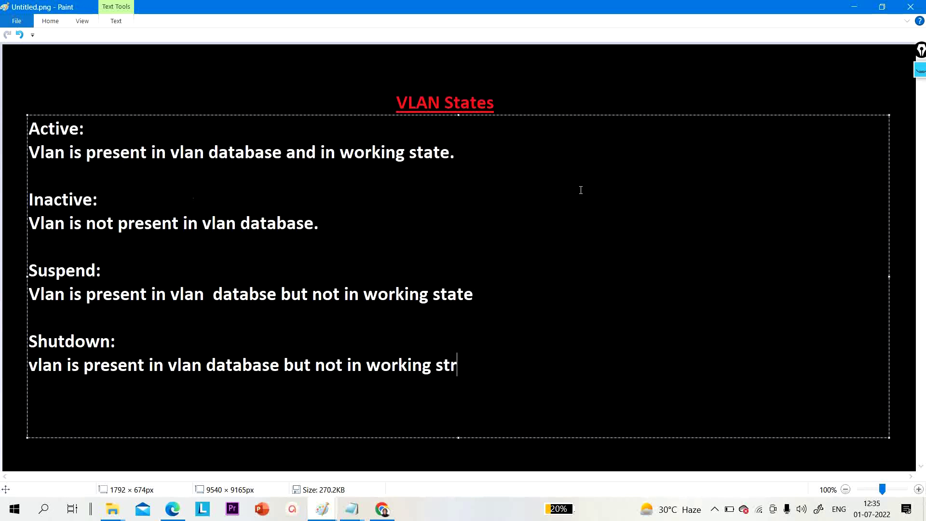
pyautogui.press('BackSpace')
pyautogui.press('BackSpace')
pyautogui.write('ate')
# Step: Draw two large switch rectangles to the right of the definitions
pyautogui.click(50, 21)
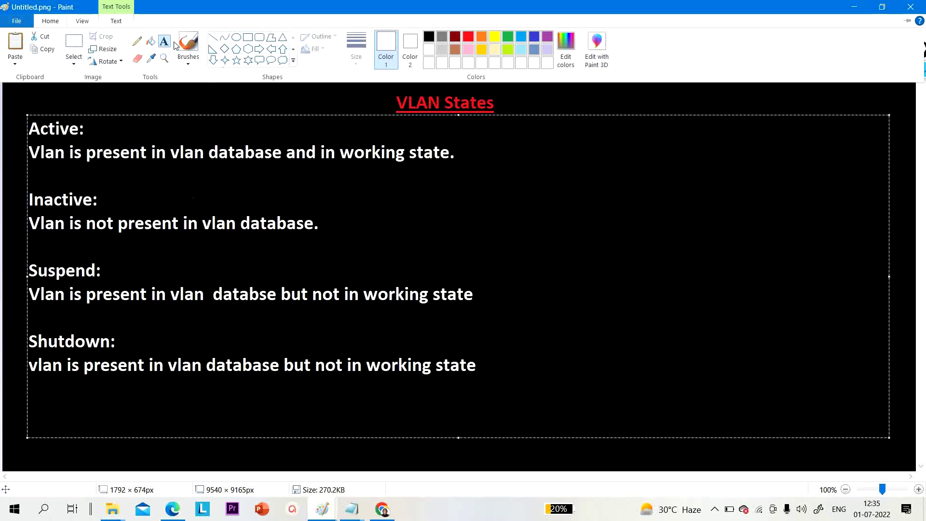
pyautogui.click(247, 39)
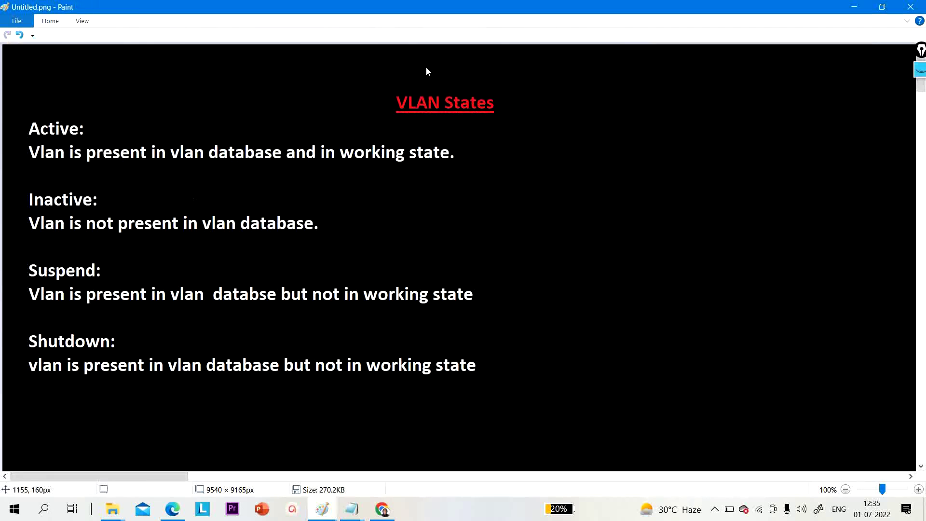
pyautogui.moveTo(567, 150); pyautogui.dragTo(665, 188)
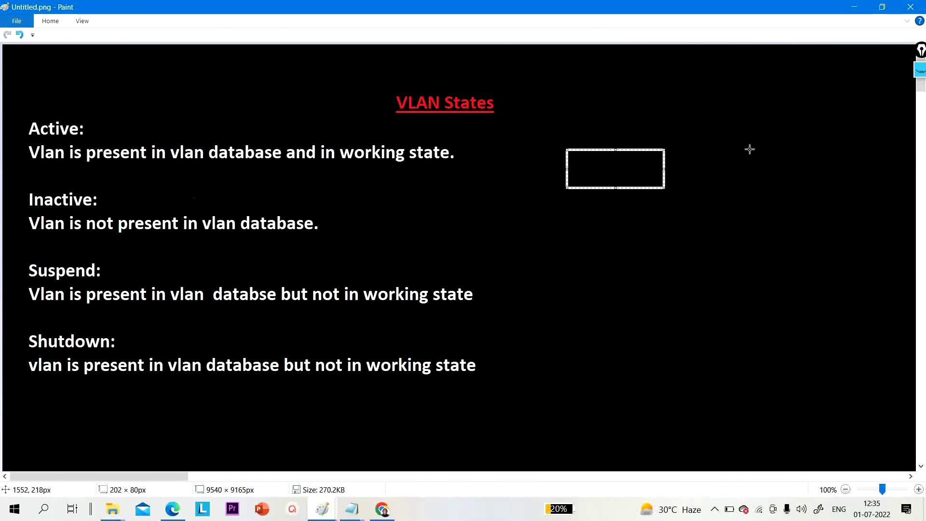
pyautogui.moveTo(744, 149); pyautogui.dragTo(837, 190)
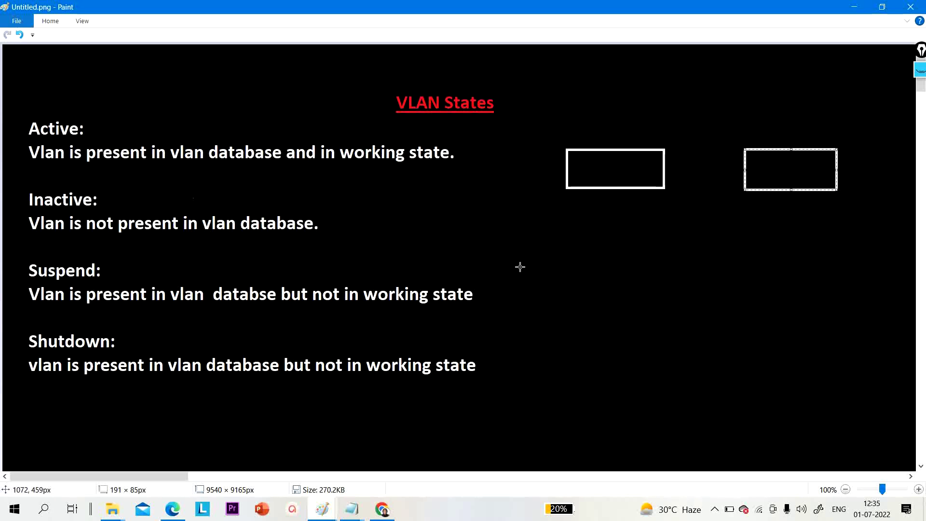
# Step: Draw seven small host boxes in a row beneath the two rectangles
pyautogui.moveTo(519, 264); pyautogui.dragTo(648, 293)
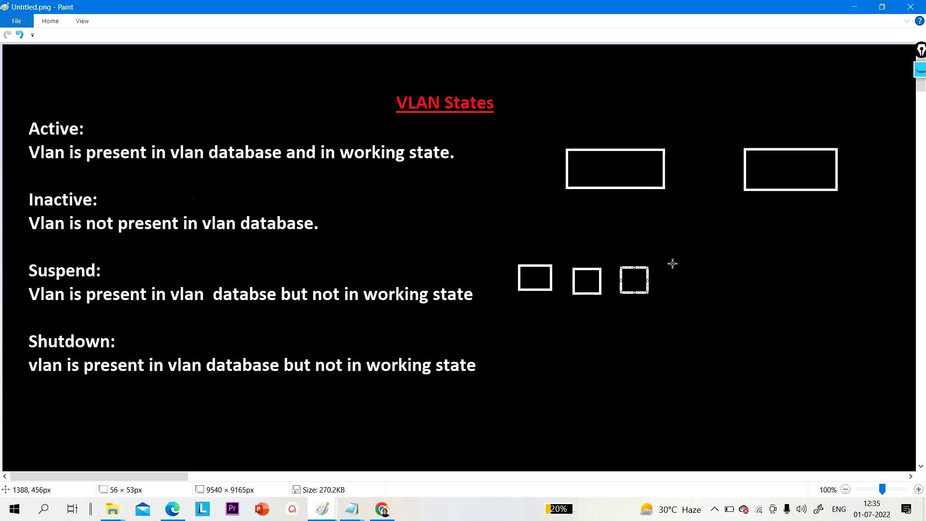
pyautogui.moveTo(672, 262); pyautogui.dragTo(698, 293)
pyautogui.moveTo(749, 251)
pyautogui.mouseDown()
pyautogui.moveTo(775, 281)
pyautogui.moveTo(872, 281)
pyautogui.mouseUp()
pyautogui.click(847, 255)
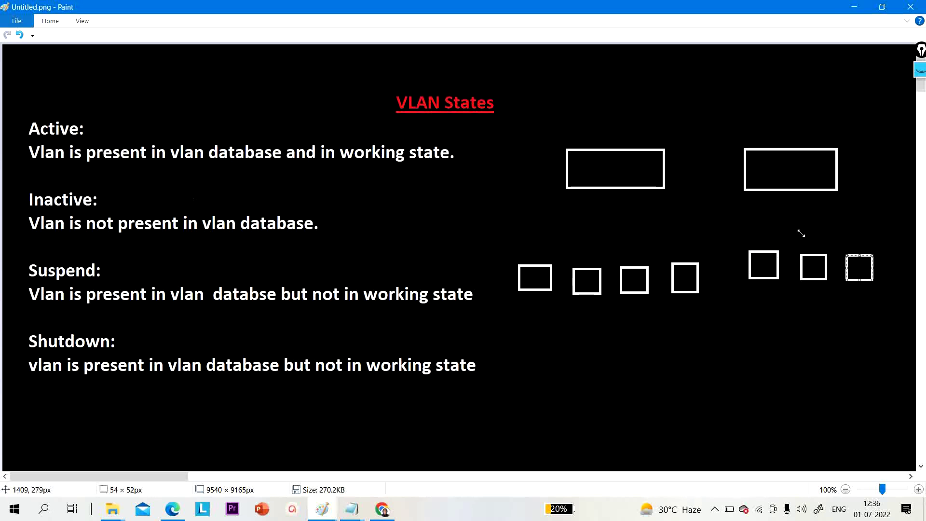
pyautogui.click(50, 21)
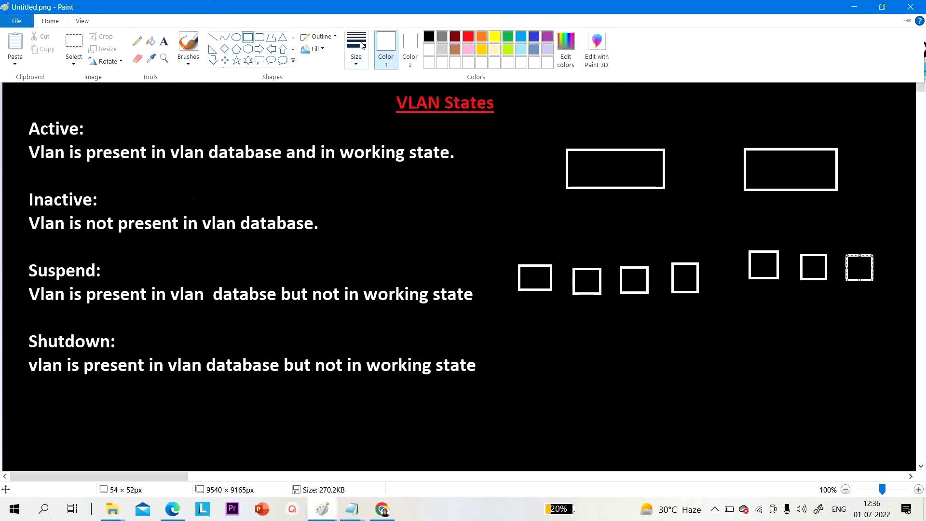
# Step: Draw lines from the left rectangle down to its four host boxes
pyautogui.click(215, 41)
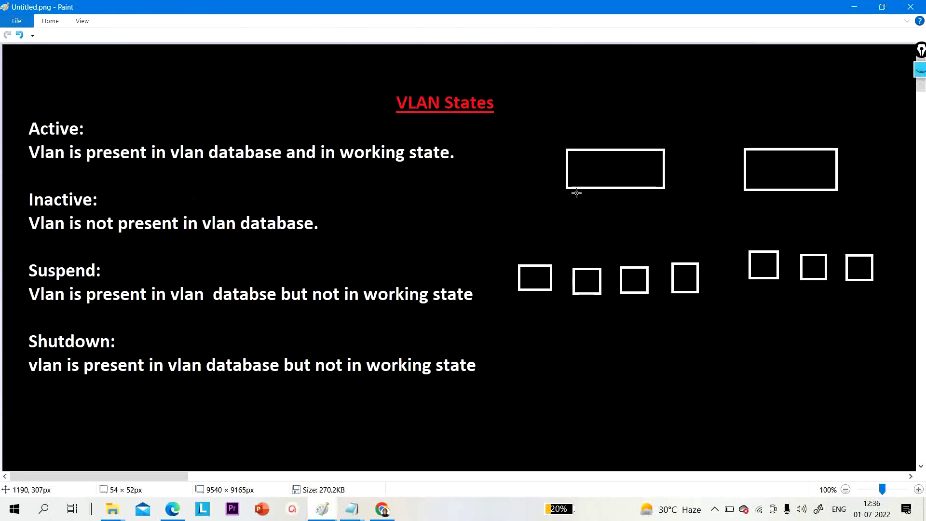
pyautogui.moveTo(576, 187); pyautogui.dragTo(535, 265)
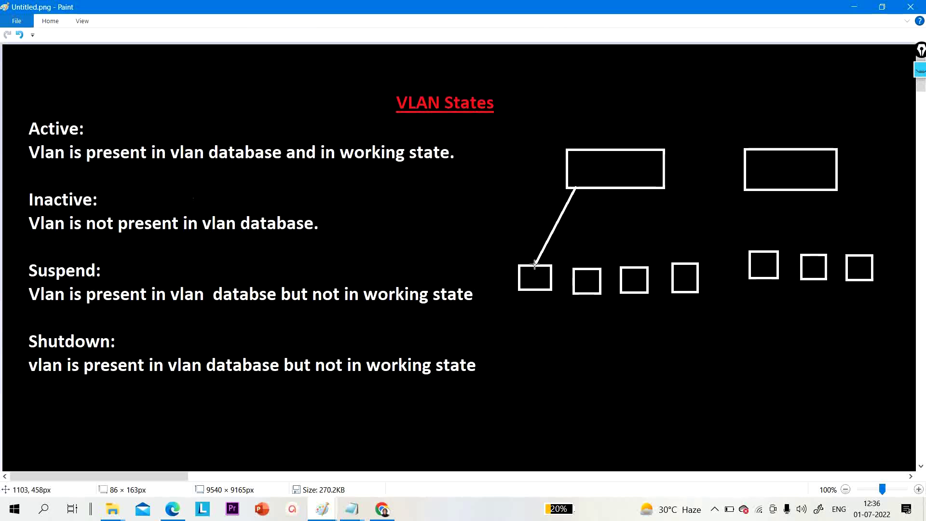
pyautogui.moveTo(603, 190); pyautogui.dragTo(590, 267)
pyautogui.moveTo(631, 190); pyautogui.dragTo(632, 262)
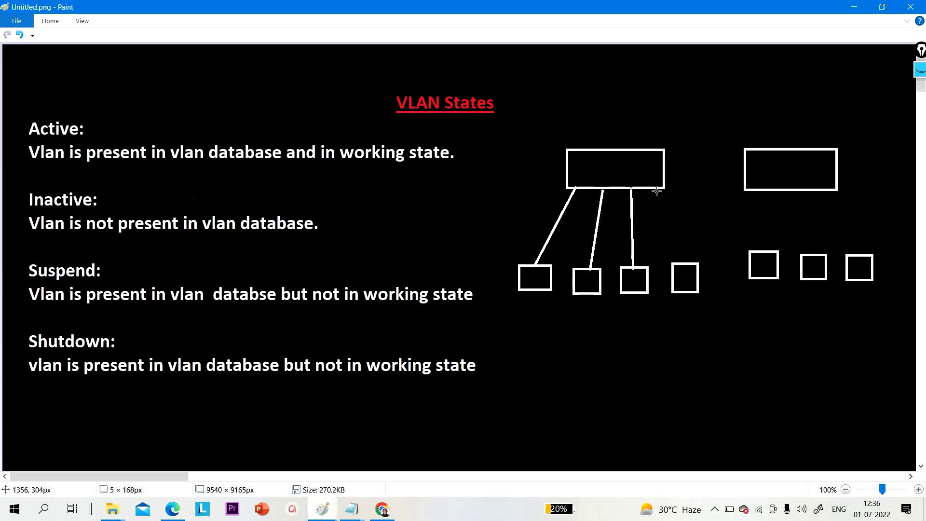
pyautogui.moveTo(656, 191); pyautogui.dragTo(684, 263)
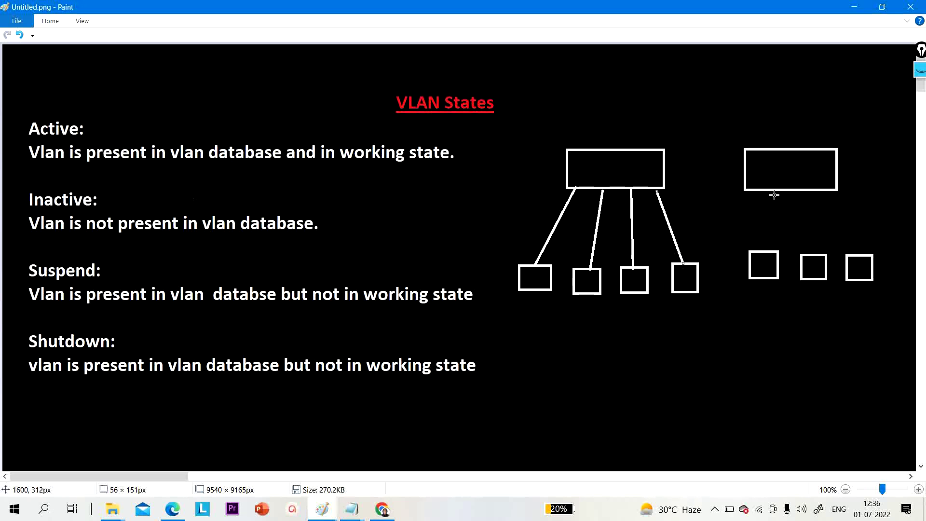
# Step: Connect the right rectangle to its three host boxes and link the two rectangles
pyautogui.moveTo(774, 192); pyautogui.dragTo(758, 251)
pyautogui.moveTo(803, 192); pyautogui.dragTo(811, 259)
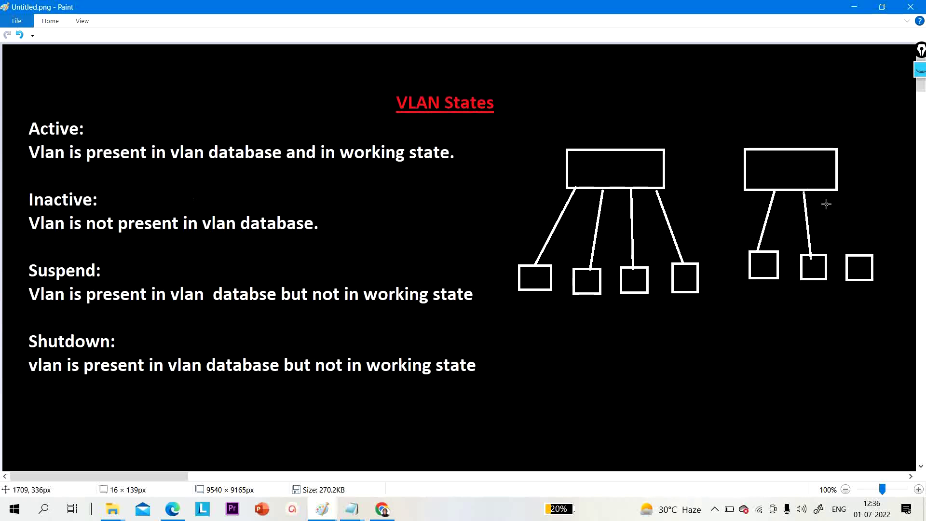
pyautogui.moveTo(821, 193); pyautogui.dragTo(859, 261)
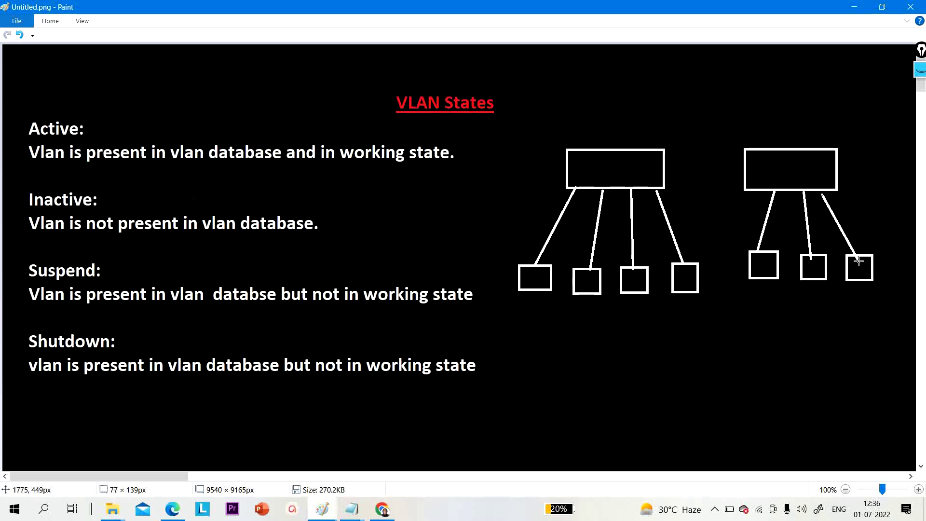
pyautogui.moveTo(666, 162); pyautogui.dragTo(747, 165)
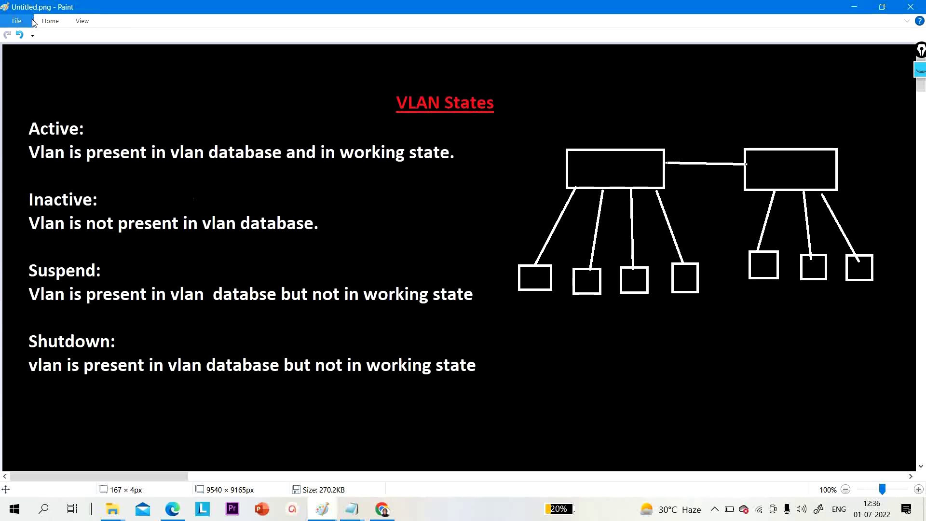
# Step: Place trial labels 'w1' and 'sw2' in the switch boxes, then undo them
pyautogui.click(49, 22)
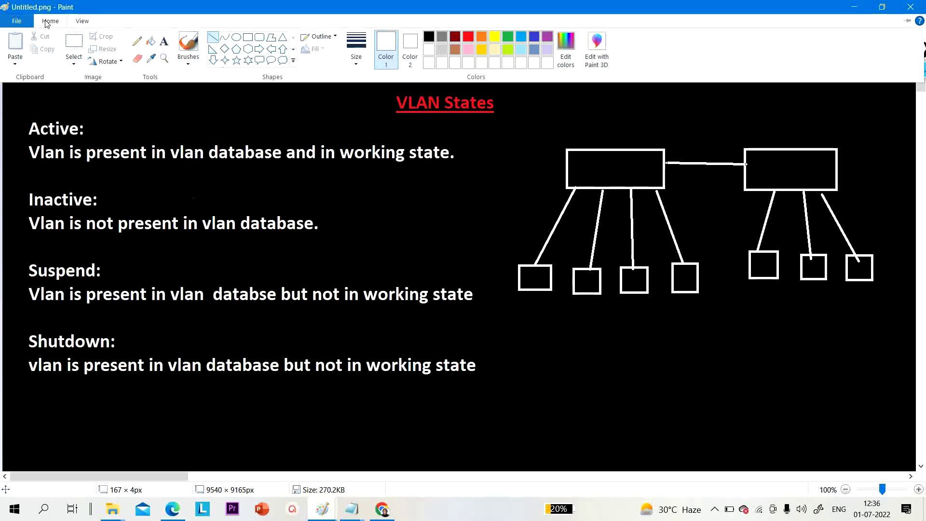
pyautogui.click(164, 41)
pyautogui.moveTo(587, 155); pyautogui.dragTo(794, 182)
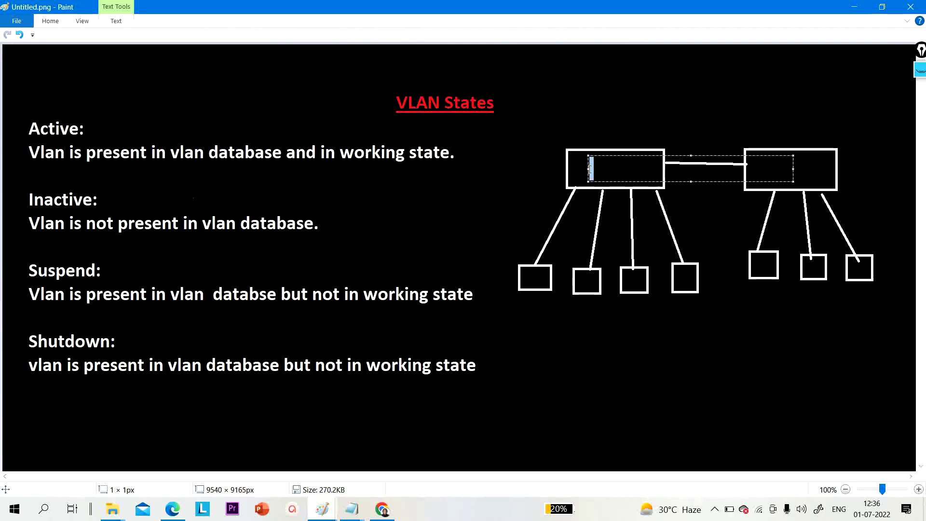
pyautogui.write('w1')
pyautogui.click(728, 107)
pyautogui.click(760, 166)
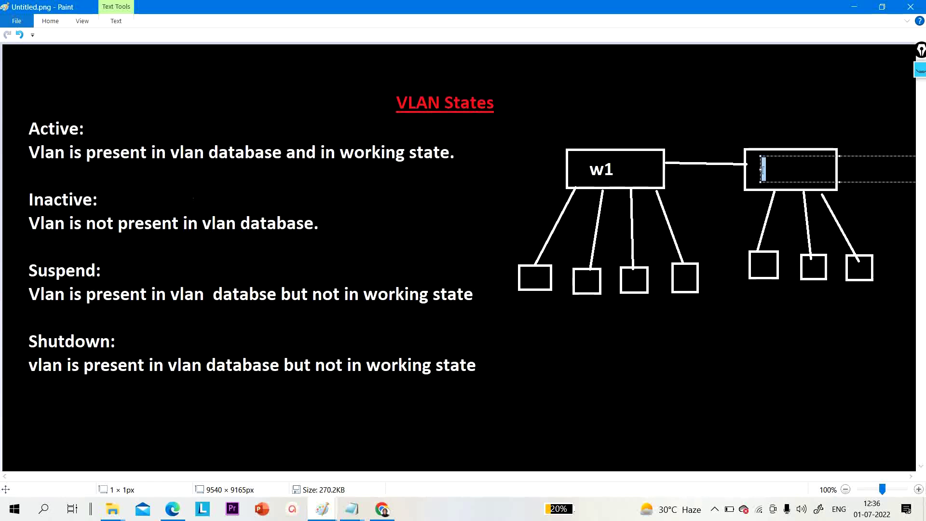
pyautogui.write('sw2')
pyautogui.hotkey('ctrl', 'z')
pyautogui.click(616, 108)
pyautogui.hotkey('ctrl', 'z')
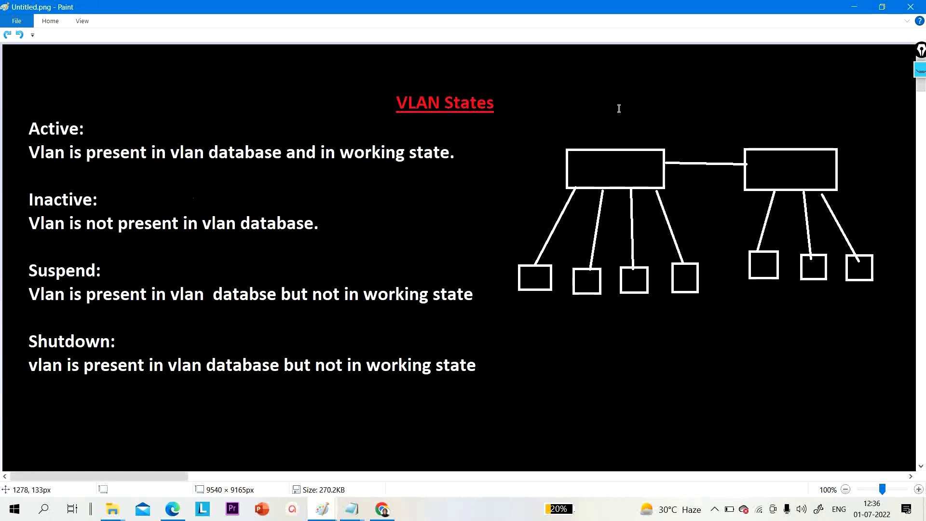
# Step: Label the left box 'sw1' and the right box 'sw2'
pyautogui.click(585, 170)
pyautogui.write('W')
pyautogui.press('BackSpace')
pyautogui.write('sw1')
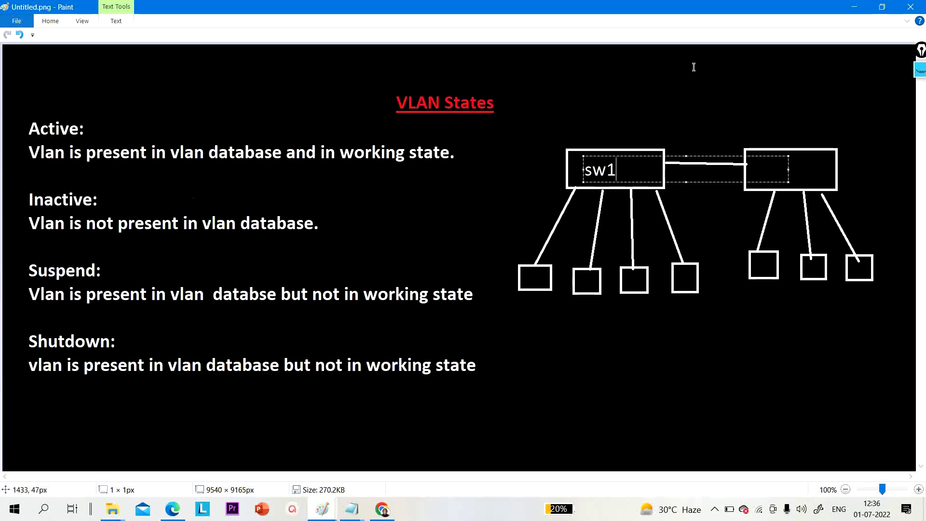
pyautogui.click(781, 140)
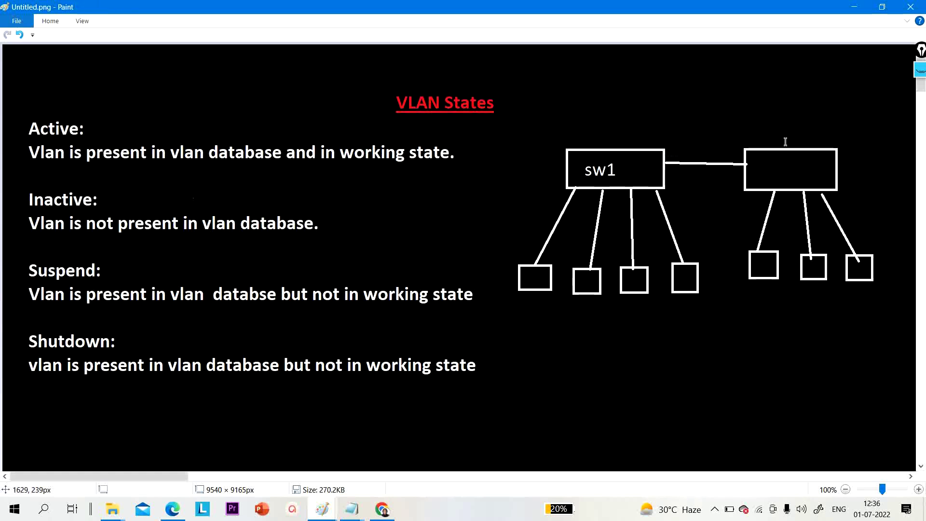
pyautogui.click(765, 161)
pyautogui.write('sw2')
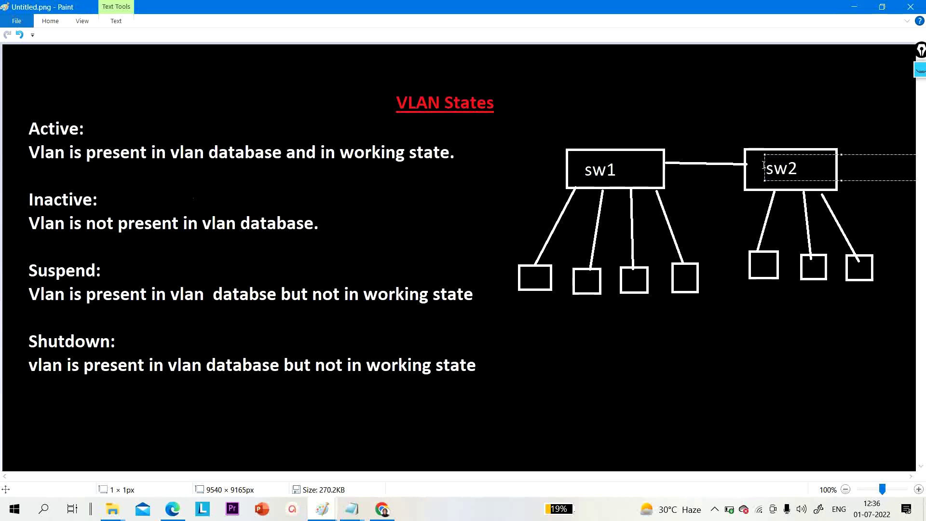
pyautogui.click(647, 76)
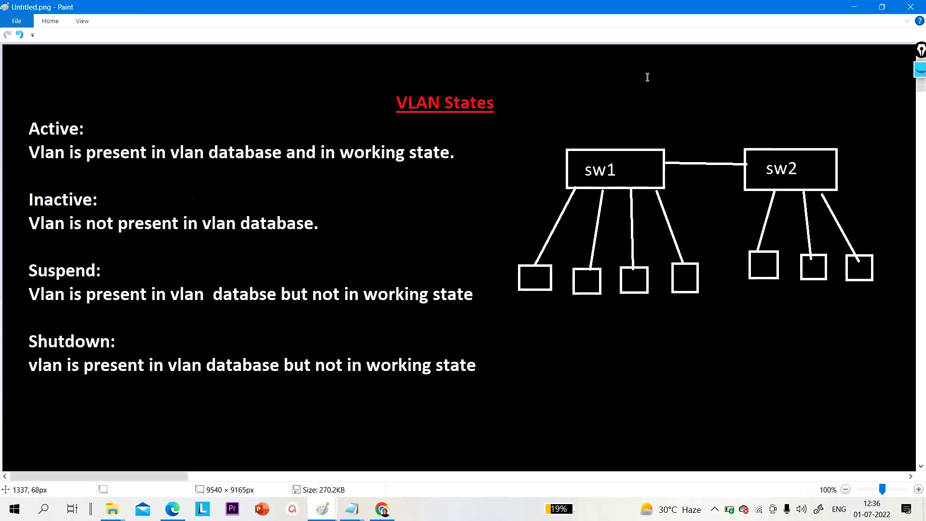
# Step: Add the text label '10,20,30' above the sw1 box
pyautogui.click(557, 107)
pyautogui.write('10.')
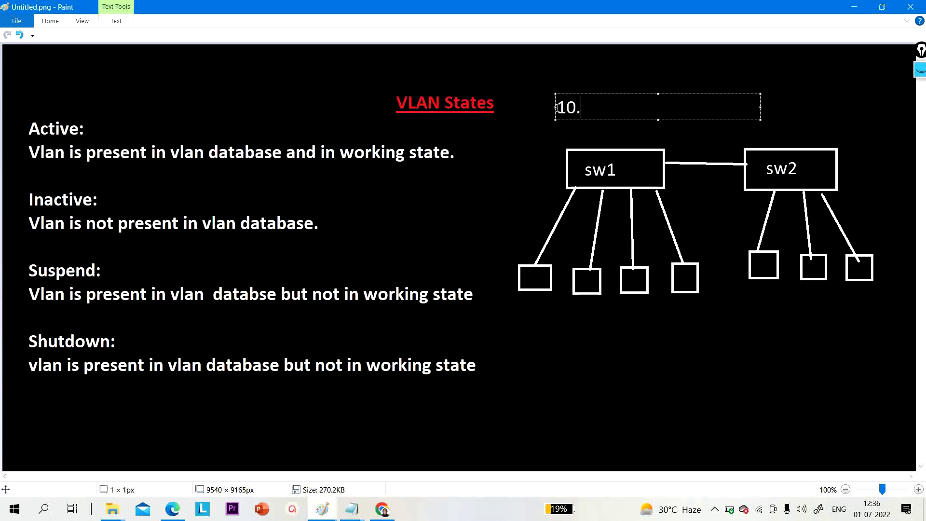
pyautogui.press('BackSpace')
pyautogui.write(',20,30')
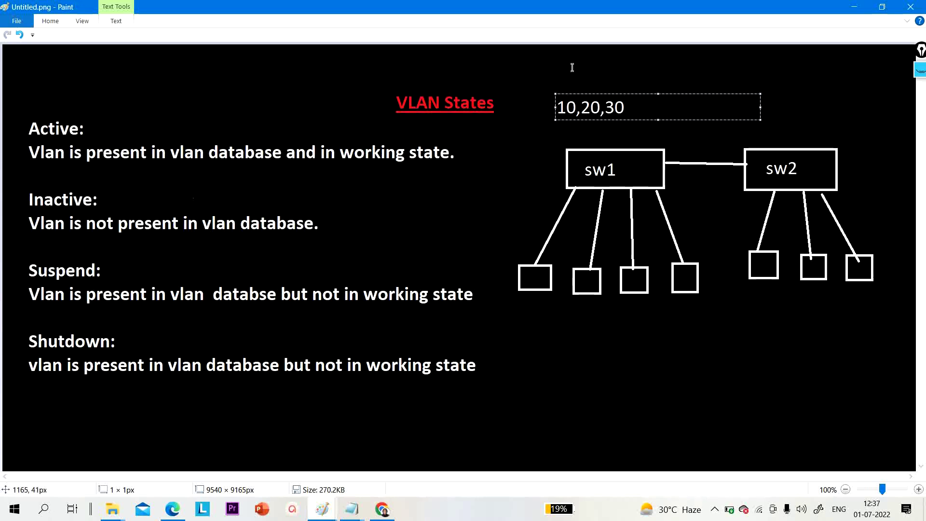
pyautogui.click(645, 75)
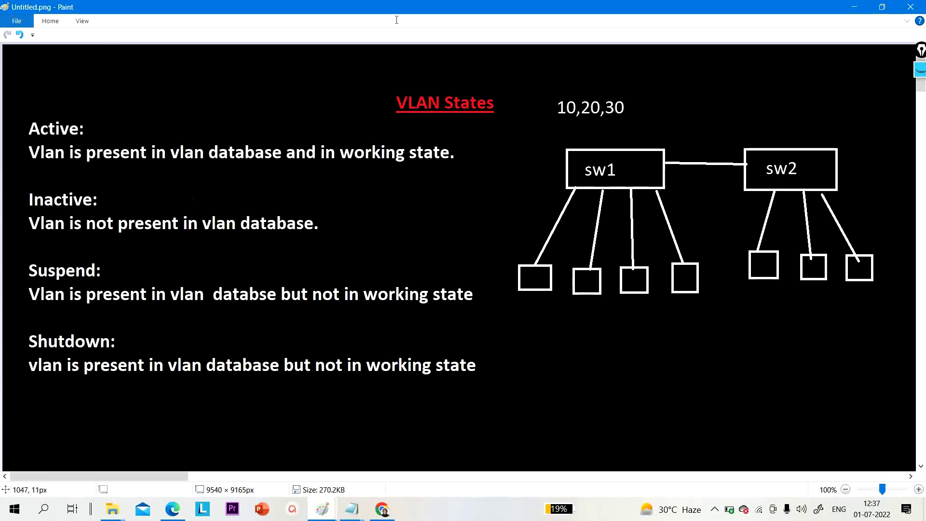
# Step: Draw a right-pointing arrow after the '10,20,30' label
pyautogui.click(49, 22)
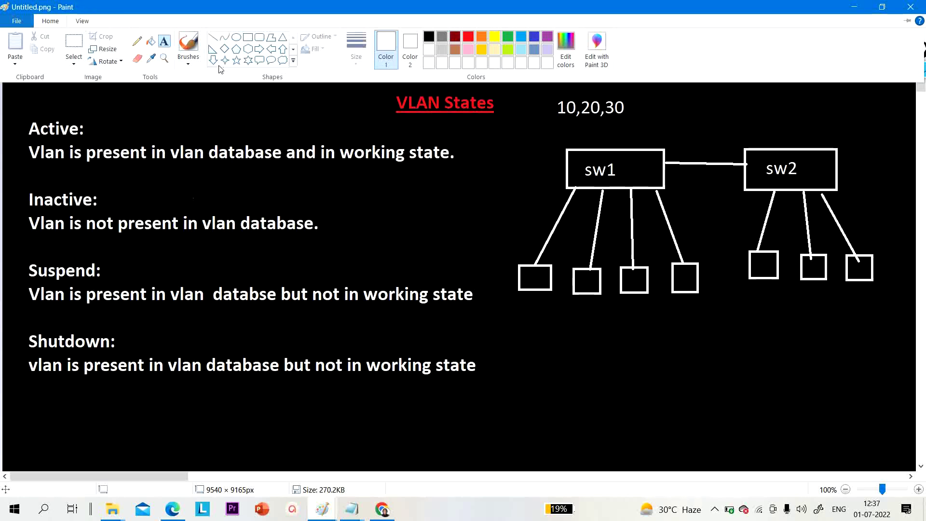
pyautogui.click(259, 46)
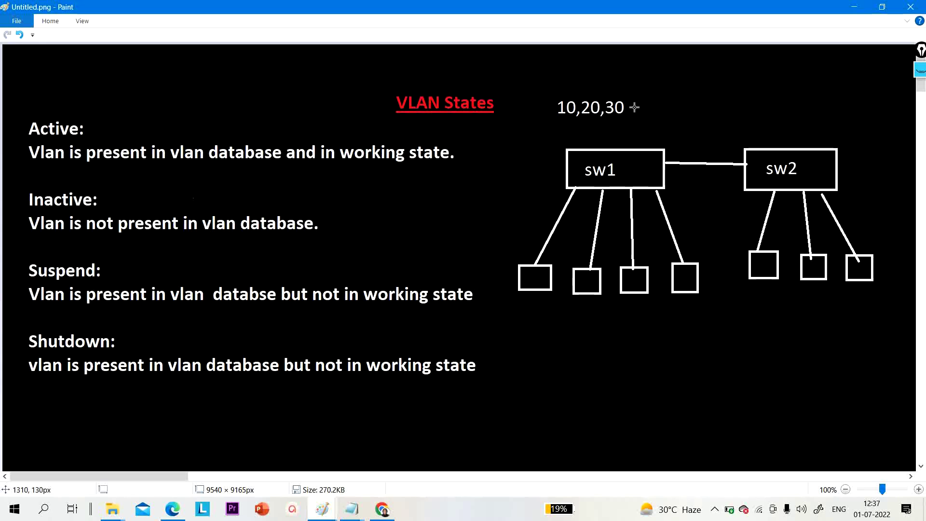
pyautogui.moveTo(633, 102); pyautogui.dragTo(706, 108)
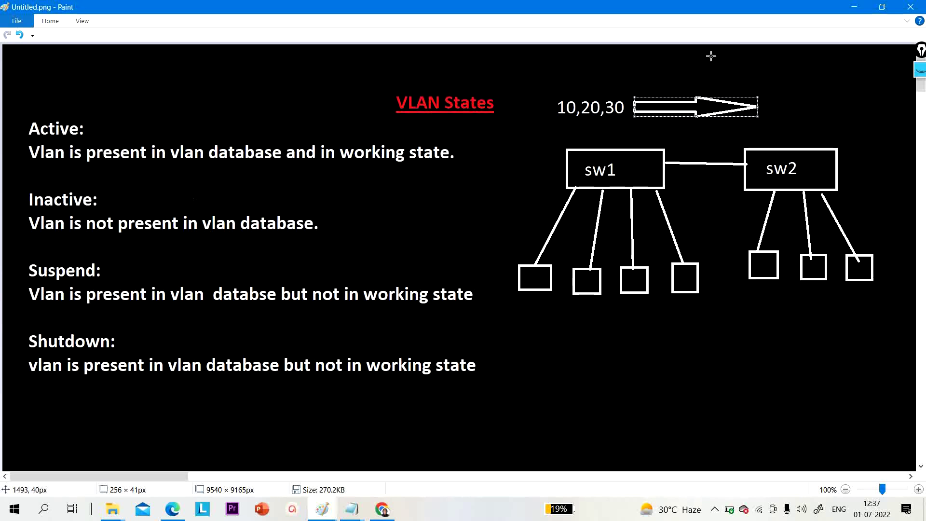
# Step: Add a second '10,20,30' label at the arrow's tip above sw2
pyautogui.click(52, 21)
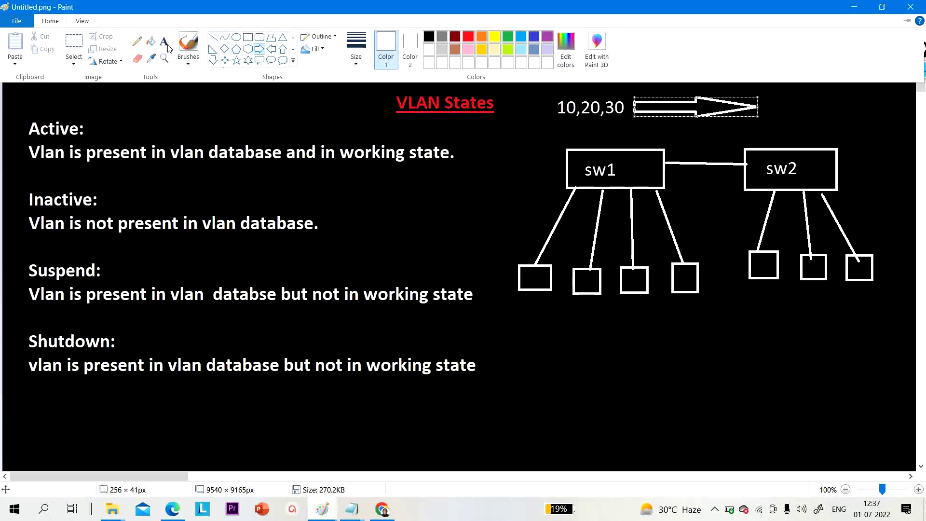
pyautogui.click(164, 41)
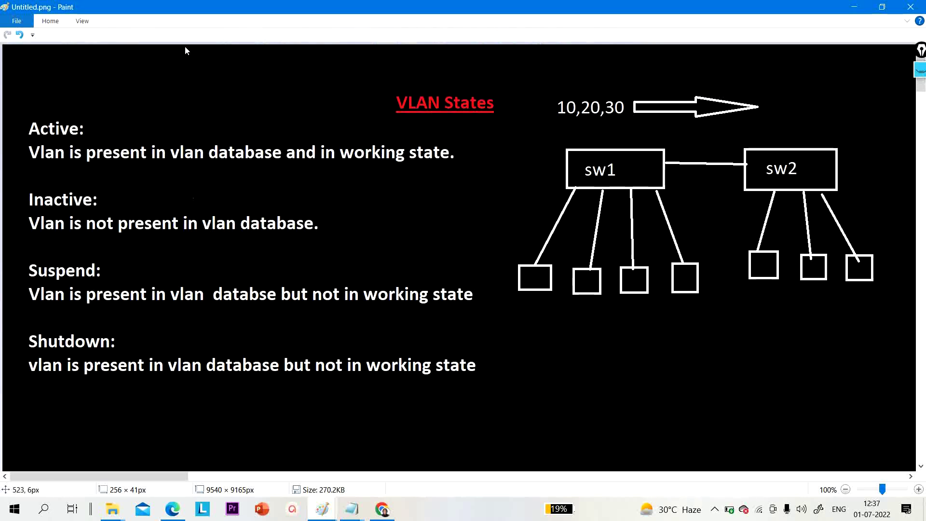
pyautogui.click(781, 114)
pyautogui.write('10,120')
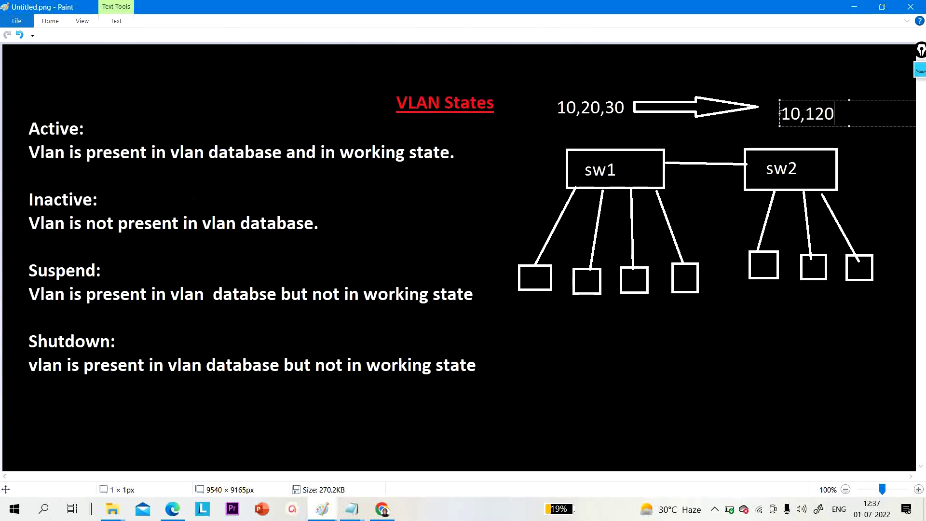
pyautogui.press('BackSpace')
pyautogui.press('BackSpace')
pyautogui.press('BackSpace')
pyautogui.write('20,30')
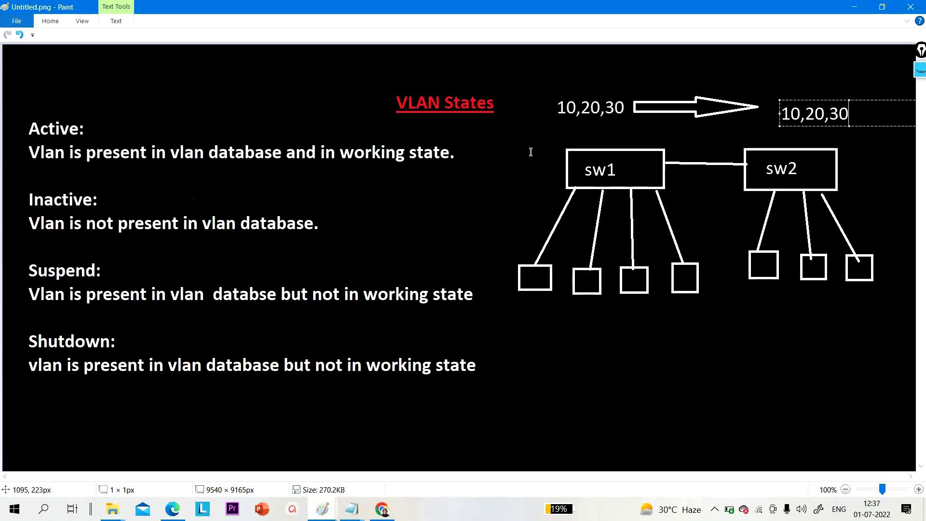
pyautogui.click(551, 329)
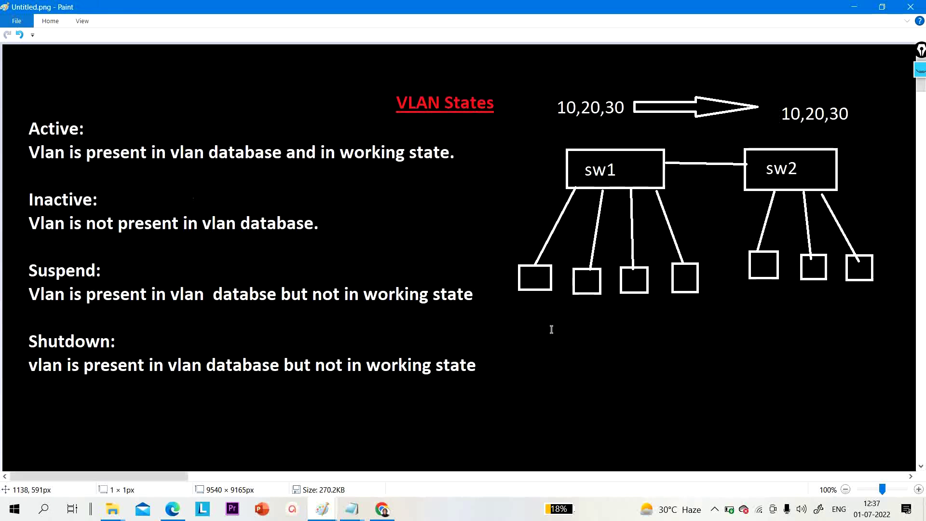
pyautogui.click(551, 329)
# Step: Write the note 'vlan 10' over 'suspend' below the sw1 hosts, dropping 'shutdown'
pyautogui.write('v')
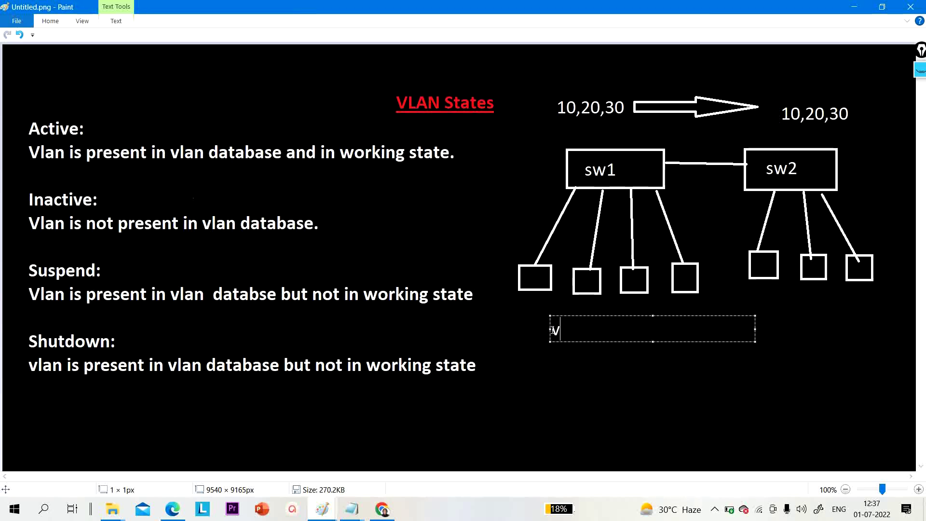
pyautogui.write('lan 10 sho')
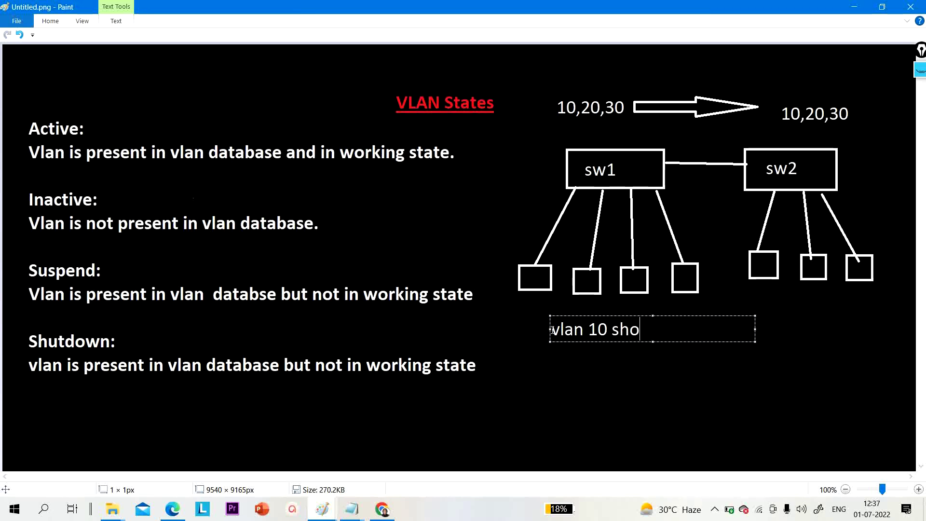
pyautogui.press('BackSpace')
pyautogui.write('utdown')
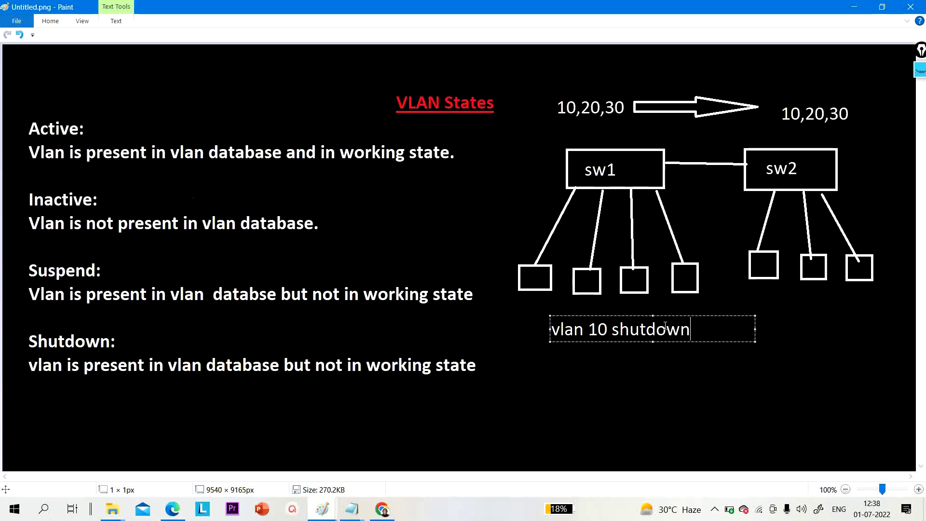
pyautogui.press('BackSpace')
pyautogui.press('BackSpace')
pyautogui.press('BackSpace')
pyautogui.press('BackSpace')
pyautogui.press('BackSpace')
pyautogui.press('BackSpace')
pyautogui.press('BackSpace')
pyautogui.press('BackSpace')
pyautogui.press('Return')
pyautogui.write('sus')
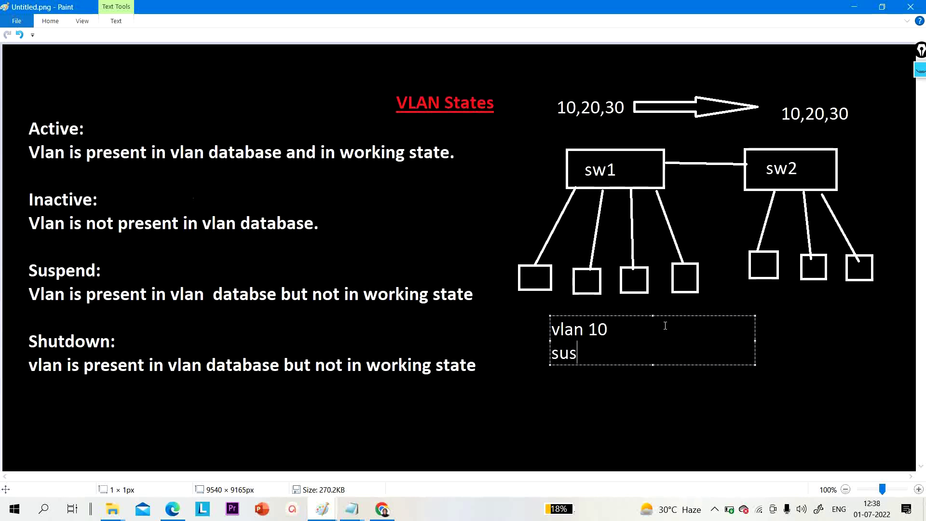
pyautogui.write('pend')
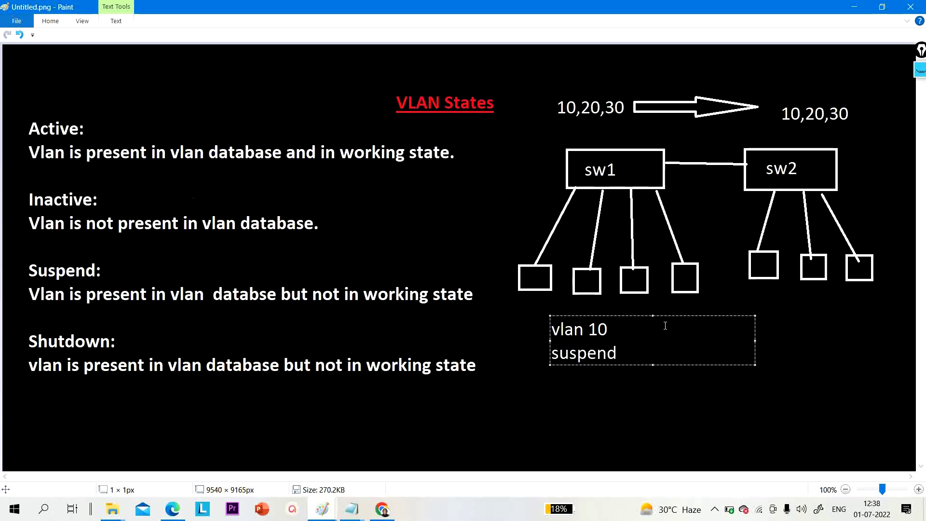